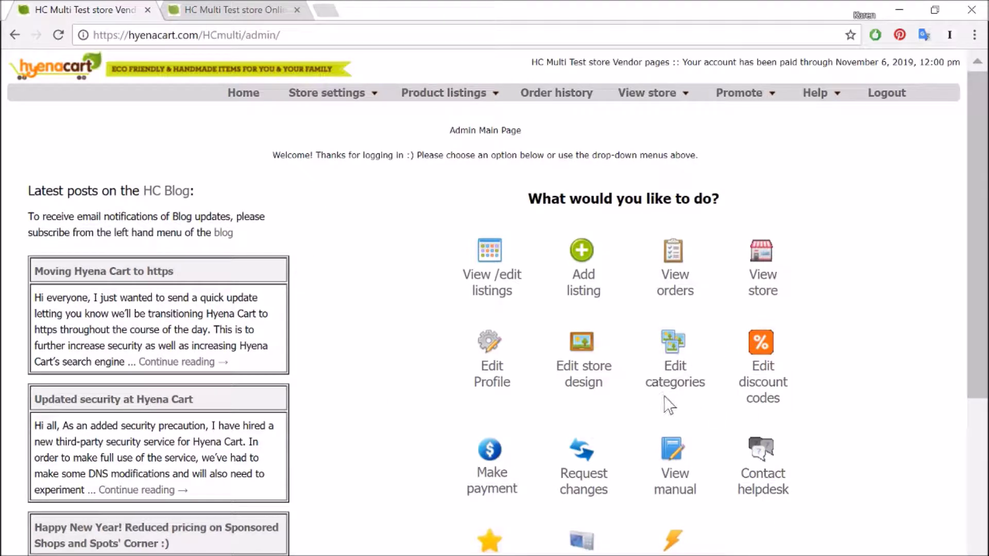
- Open the store's category settings and start a new category named "Hand dyed yarn"
{"action": "mouse_move", "coordinate": [356, 95]}
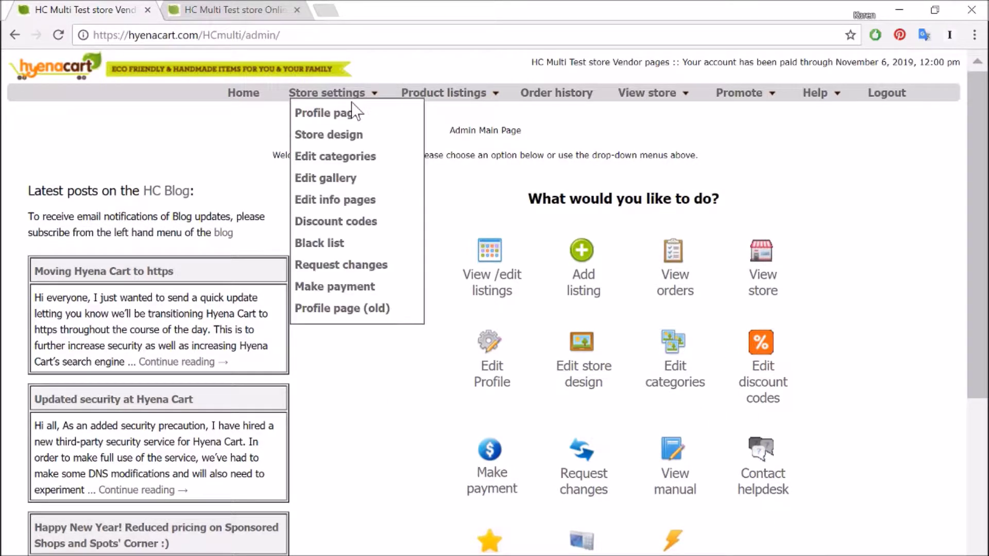
{"action": "left_click", "coordinate": [365, 161]}
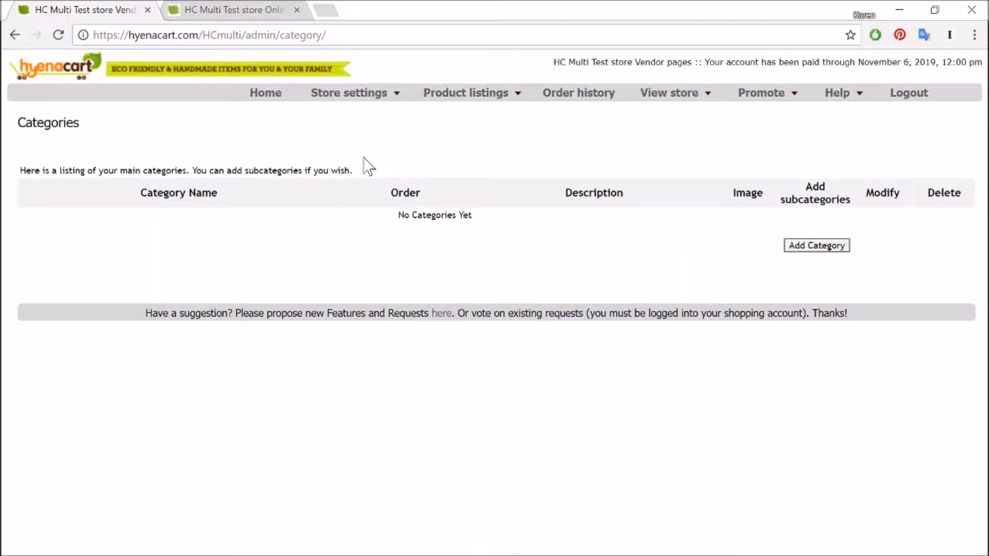
{"action": "left_click", "coordinate": [792, 246]}
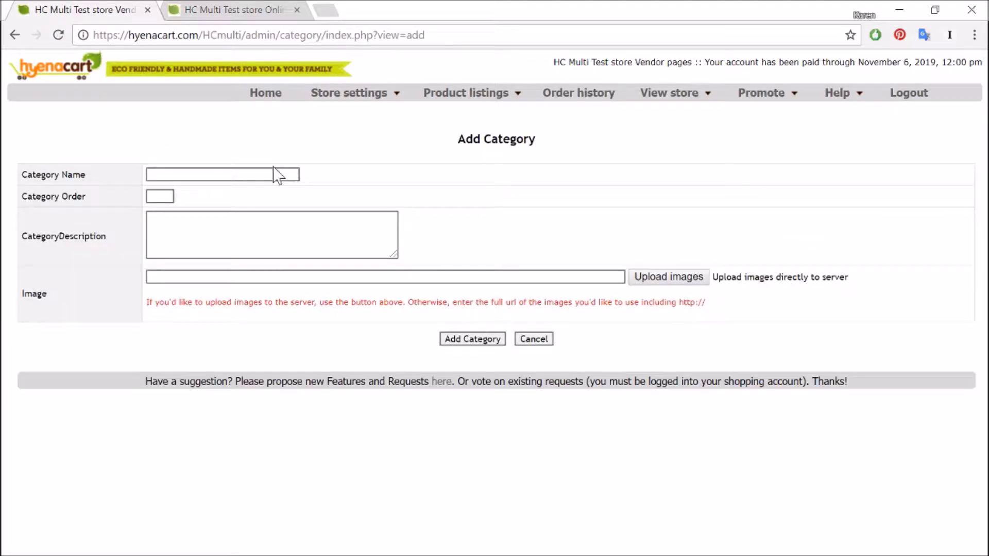
{"action": "left_click", "coordinate": [235, 176]}
{"action": "type", "text": "H"}
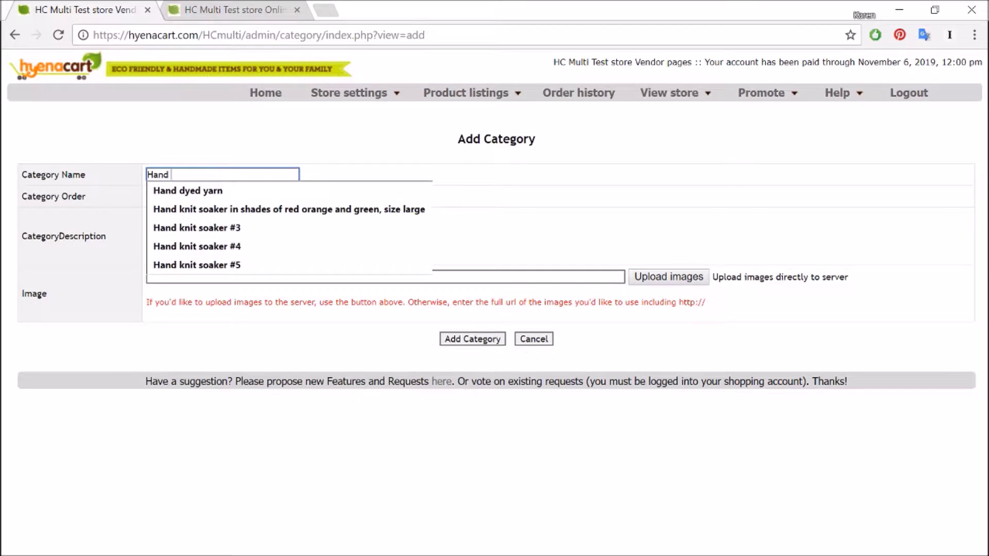
{"action": "type", "text": "and"}
{"action": "left_click", "coordinate": [271, 192]}
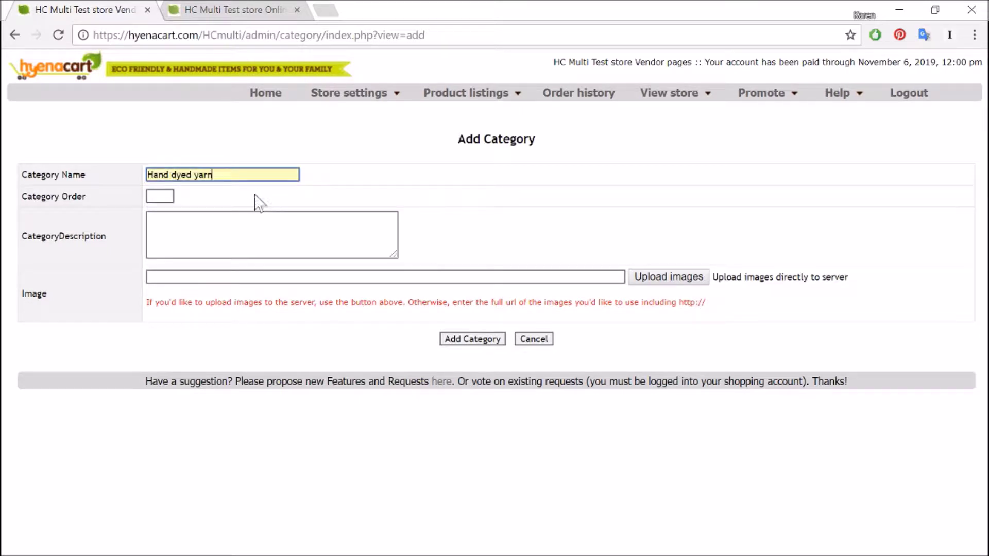
- Set the category order to 1 and enter the description "Hand dyed yarn from humanely raised sheep"
{"action": "left_click", "coordinate": [159, 196]}
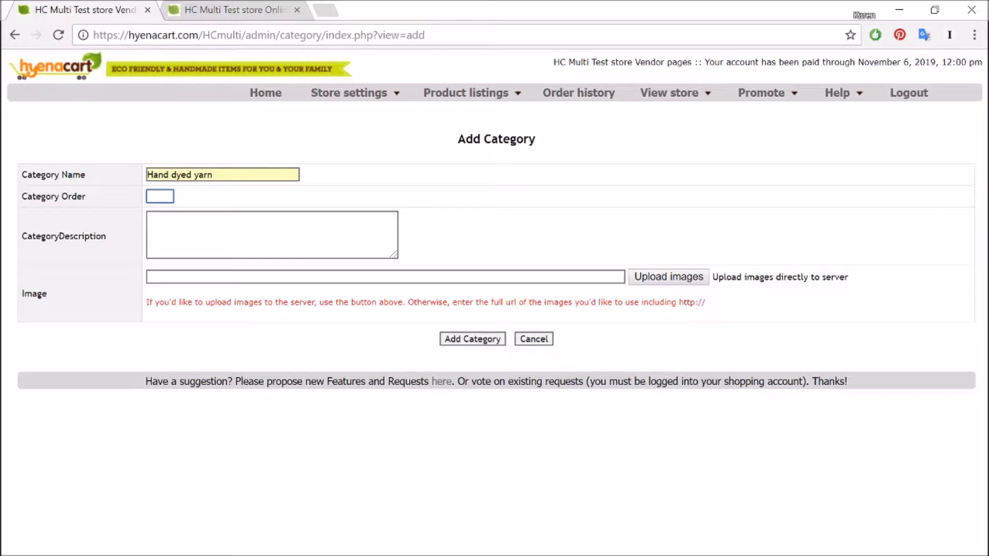
{"action": "type", "text": "1"}
{"action": "left_click", "coordinate": [149, 219]}
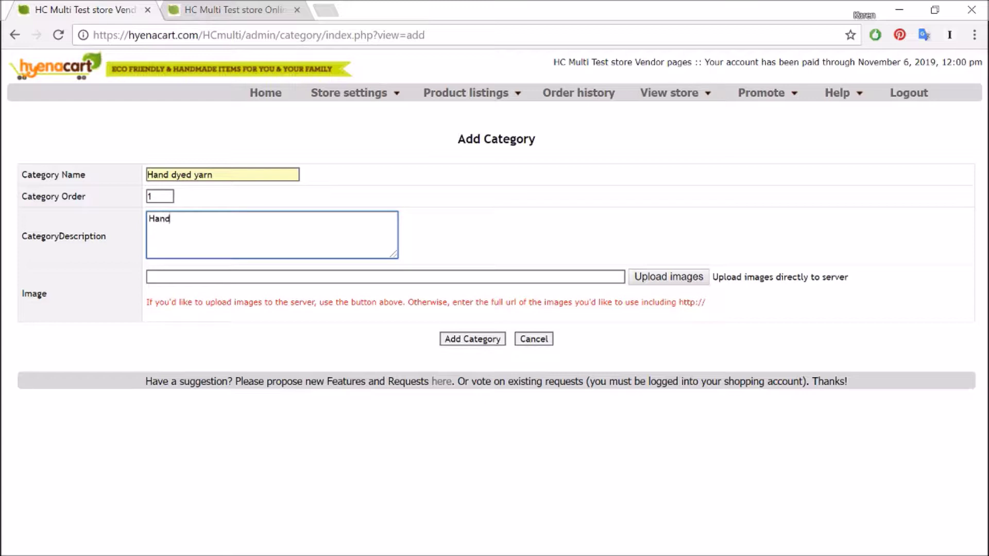
{"action": "type", "text": "Hand dyed yarn from humanely raised sheep"}
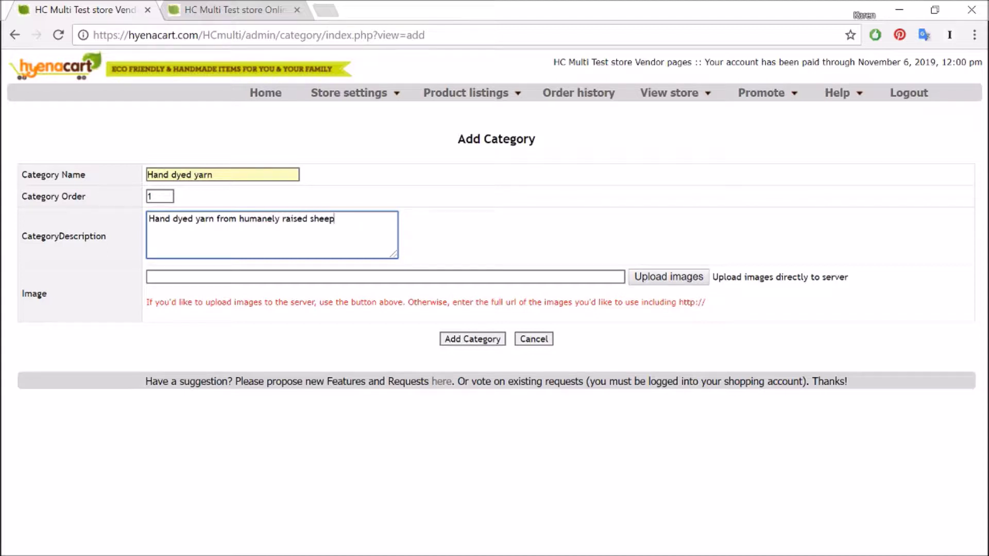
- Upload DSC01935 from the HCMulti images folder as the category image and add the Hand dyed yarn category to the store
{"action": "left_click", "coordinate": [675, 281]}
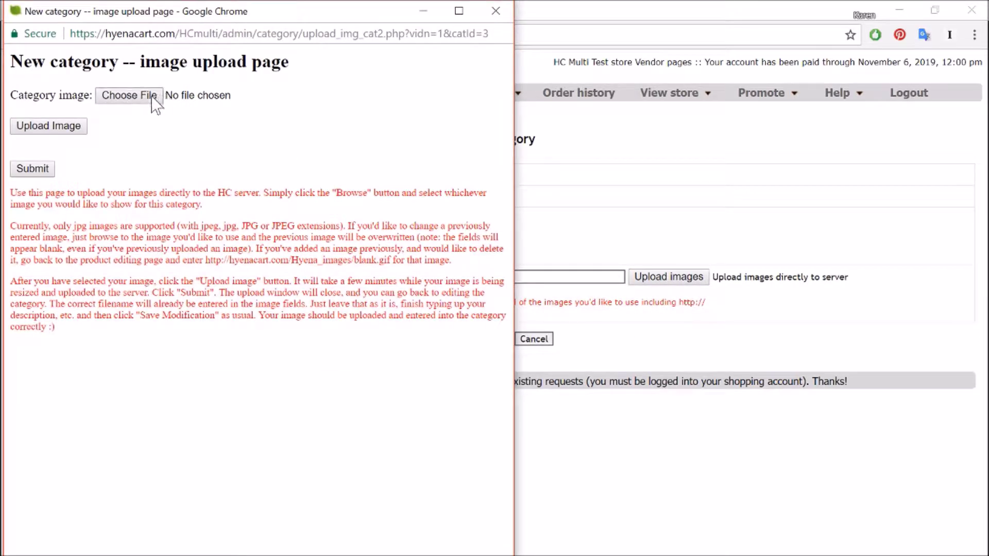
{"action": "left_click", "coordinate": [152, 97]}
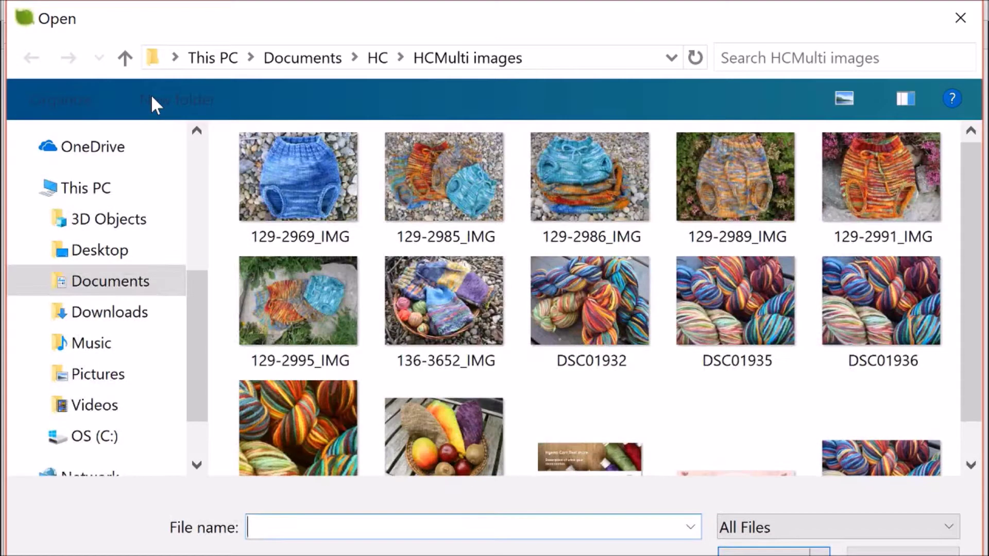
{"action": "left_click", "coordinate": [731, 338]}
{"action": "left_click", "coordinate": [772, 551]}
{"action": "left_click", "coordinate": [55, 130]}
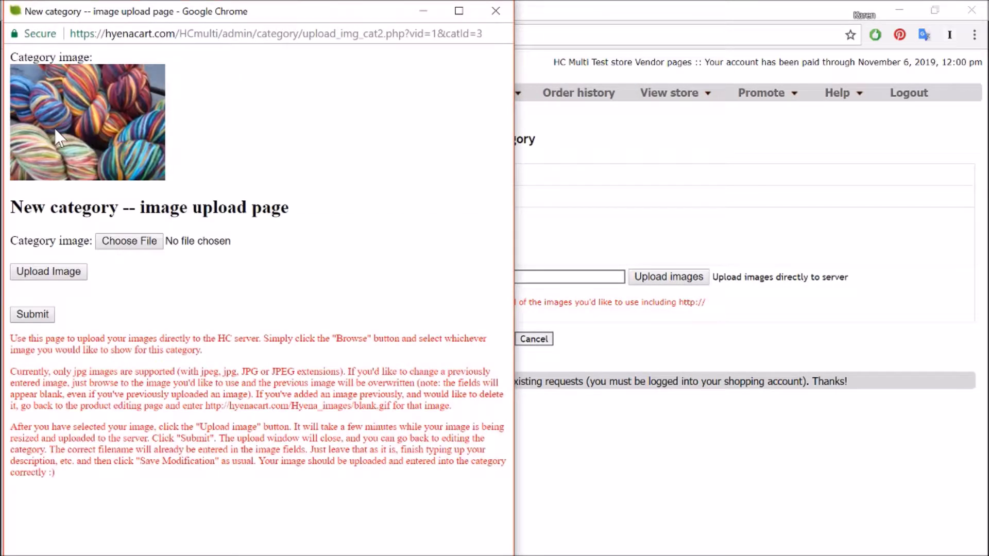
{"action": "left_click", "coordinate": [46, 318]}
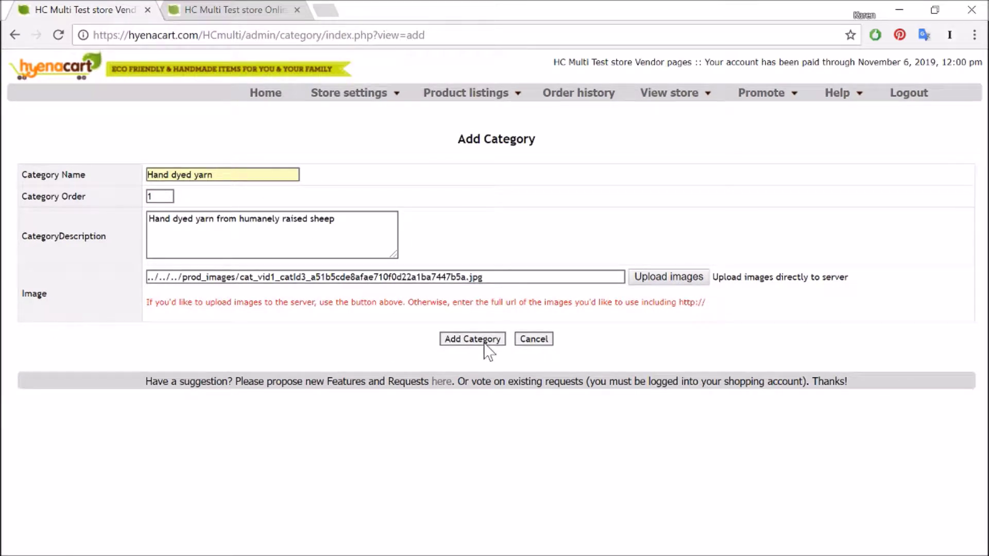
{"action": "left_click", "coordinate": [484, 342]}
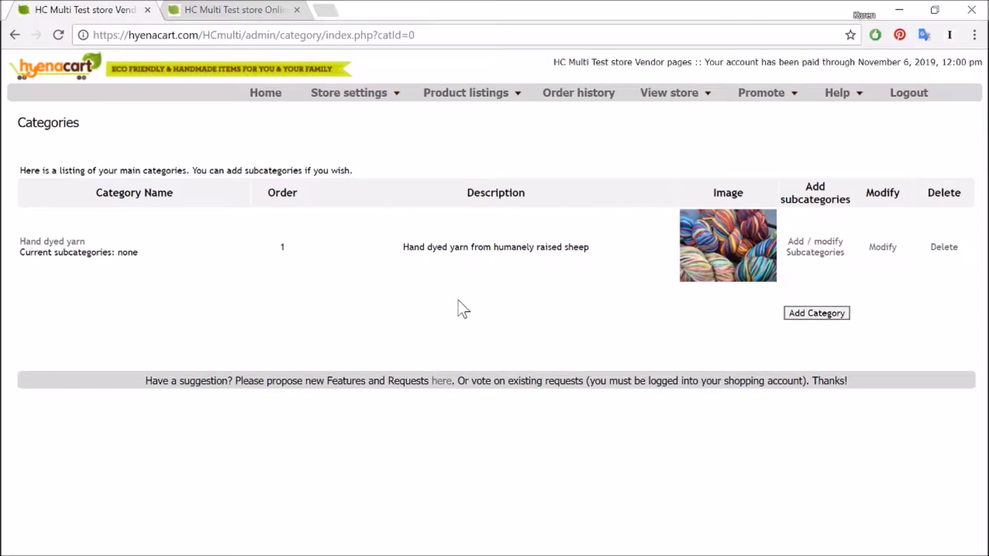
- Reload the public storefront and view the Hand dyed yarn category page
{"action": "left_click", "coordinate": [253, 10]}
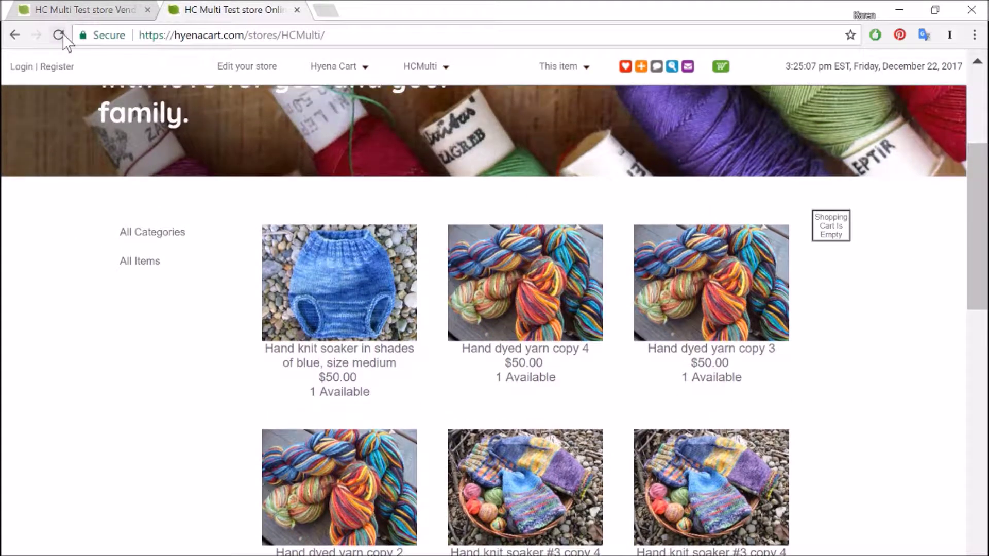
{"action": "left_click", "coordinate": [59, 36]}
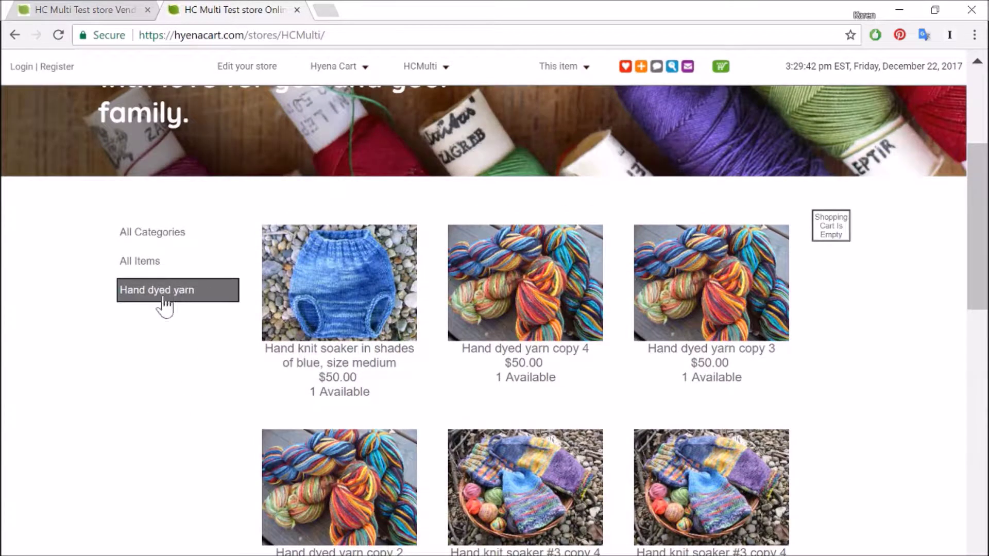
{"action": "left_click", "coordinate": [194, 302]}
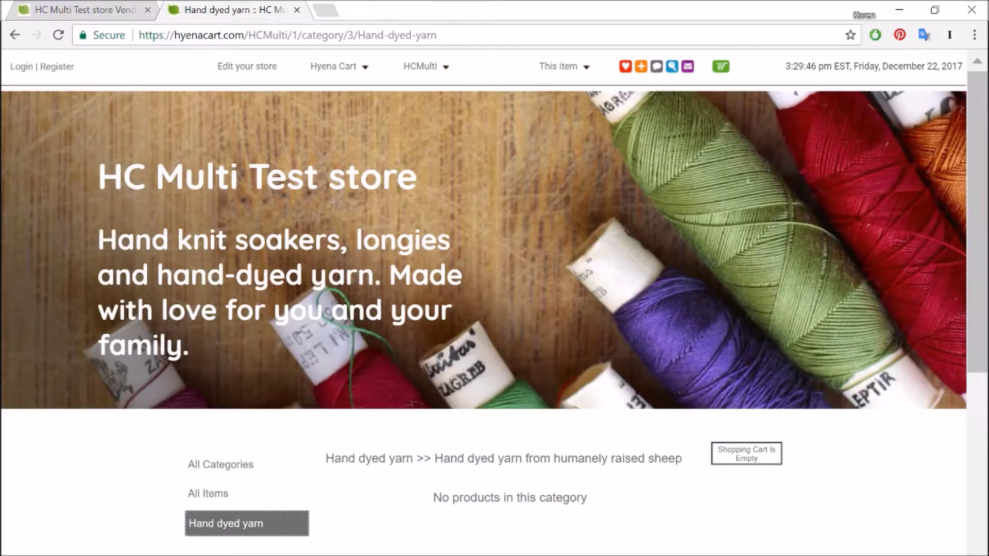
{"action": "scroll", "coordinate": [635, 461], "scroll_direction": "down", "scroll_amount": 3}
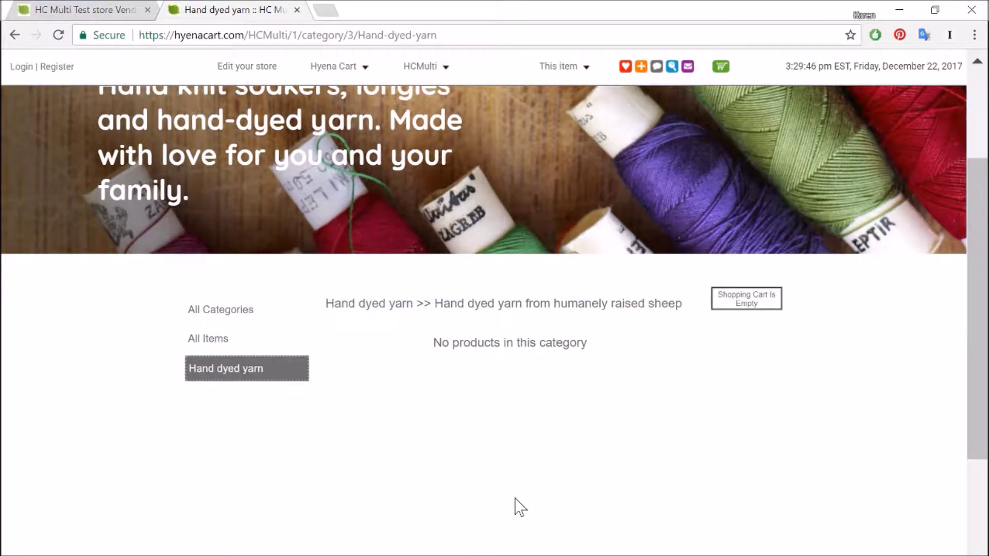
- Return to the vendor admin and start a category named "Longies" with order 10 and the description "longies descriptive text"
{"action": "left_click", "coordinate": [118, 10]}
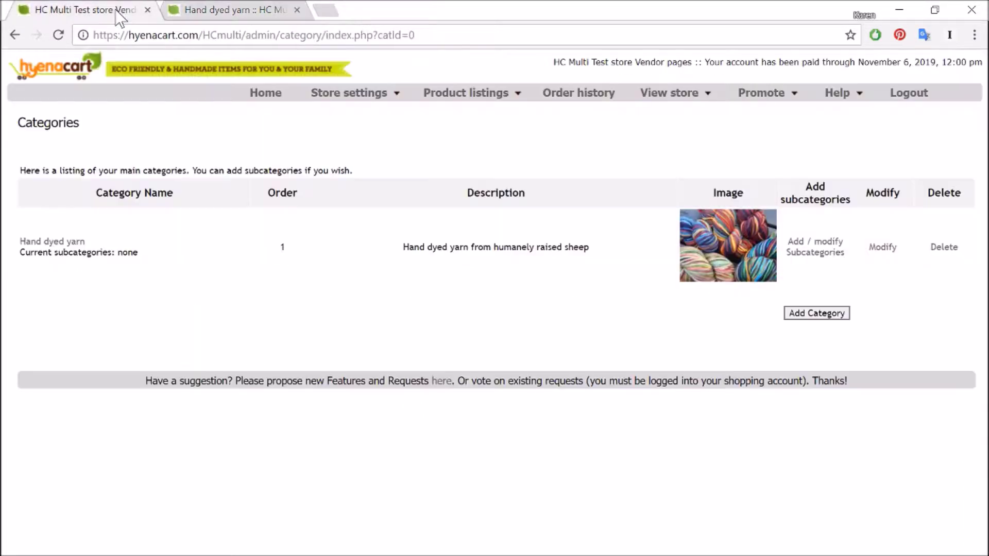
{"action": "left_click", "coordinate": [809, 315]}
{"action": "left_click", "coordinate": [214, 175]}
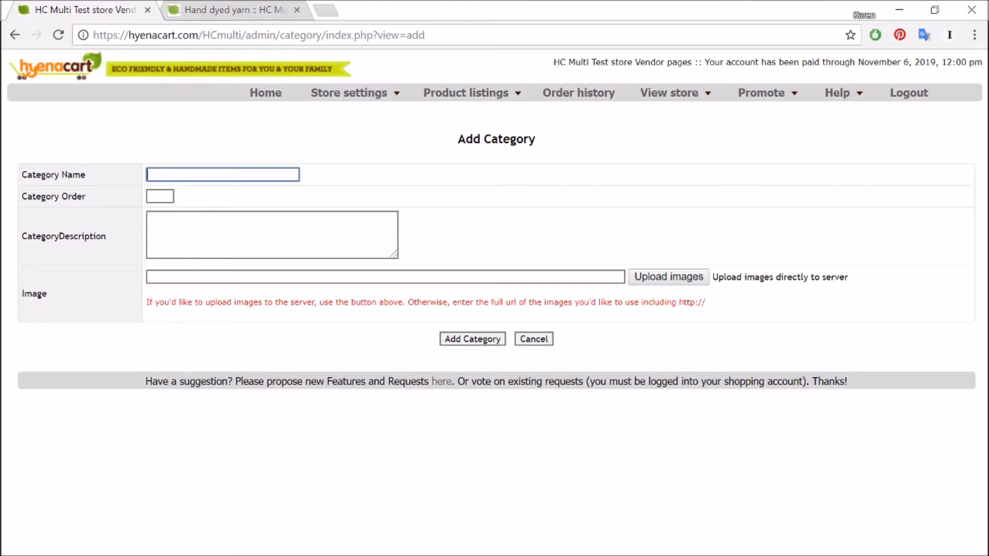
{"action": "type", "text": "Longies"}
{"action": "key", "text": "Tab"}
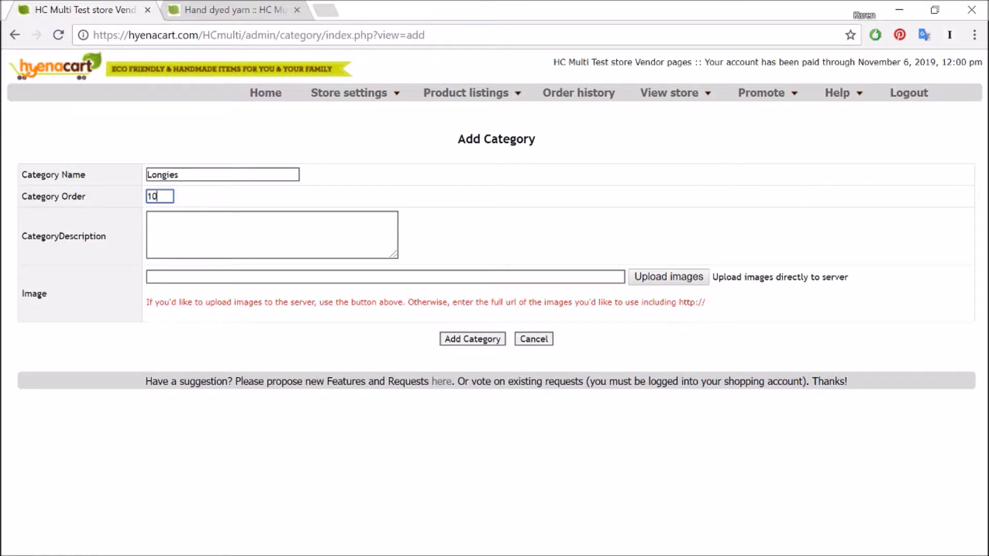
{"action": "left_click", "coordinate": [170, 221]}
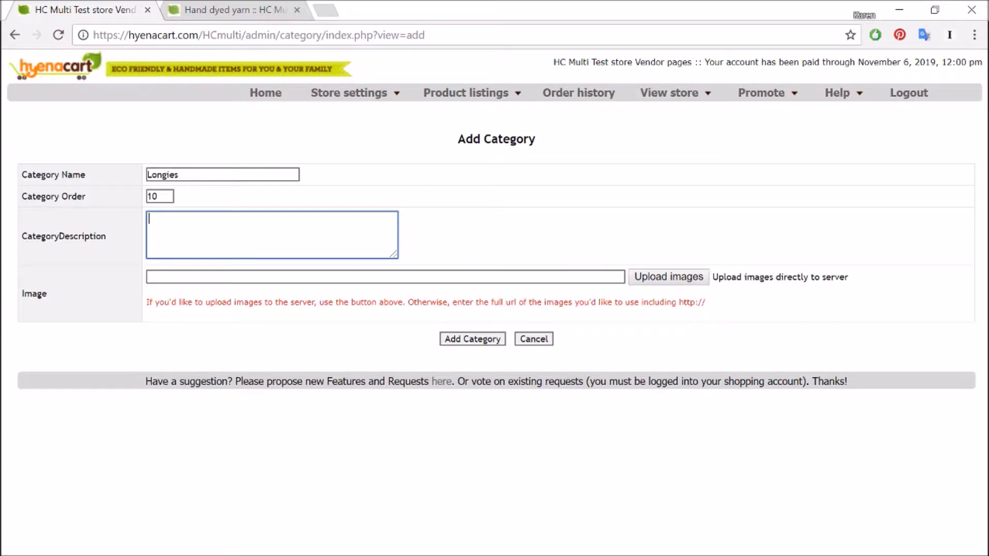
{"action": "type", "text": "ngies descriptive text"}
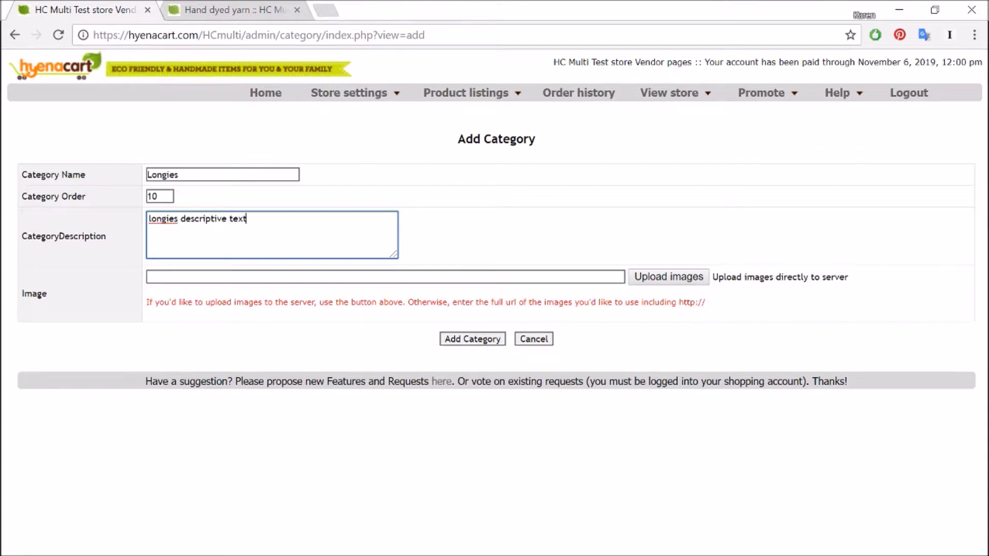
{"action": "left_click", "coordinate": [344, 315]}
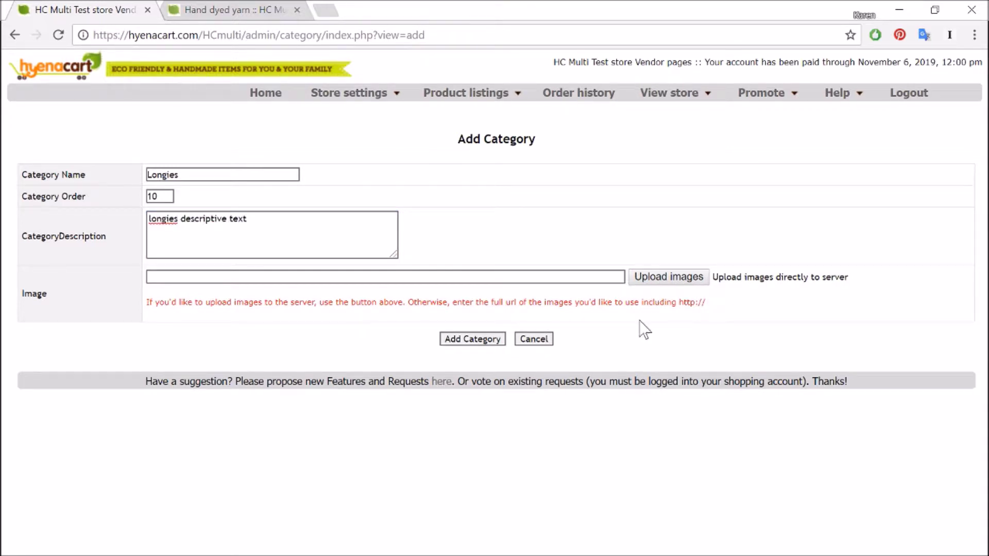
- Upload 136-3652_IMG as the category image and add the Longies category to the store
{"action": "left_click", "coordinate": [654, 278]}
{"action": "left_click", "coordinate": [149, 99]}
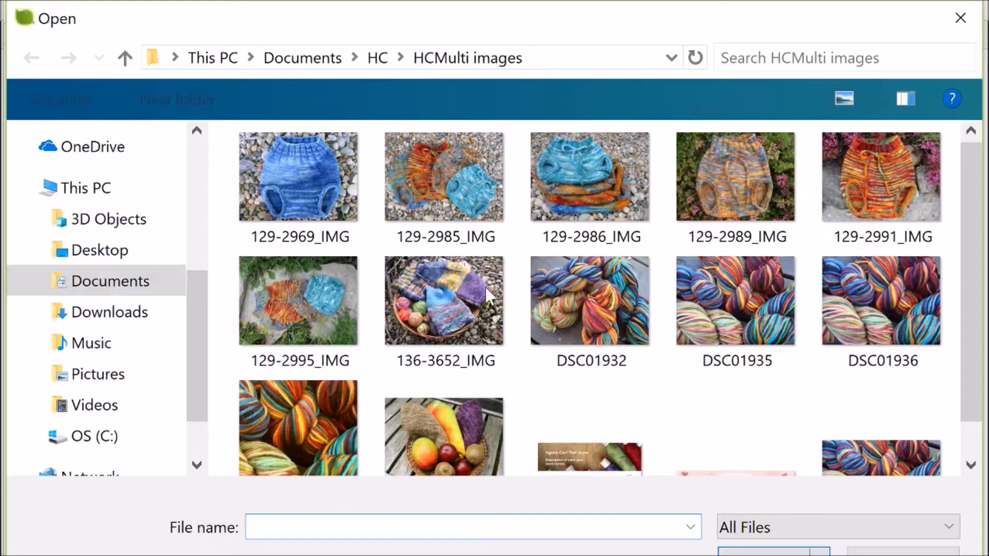
{"action": "left_click", "coordinate": [496, 277]}
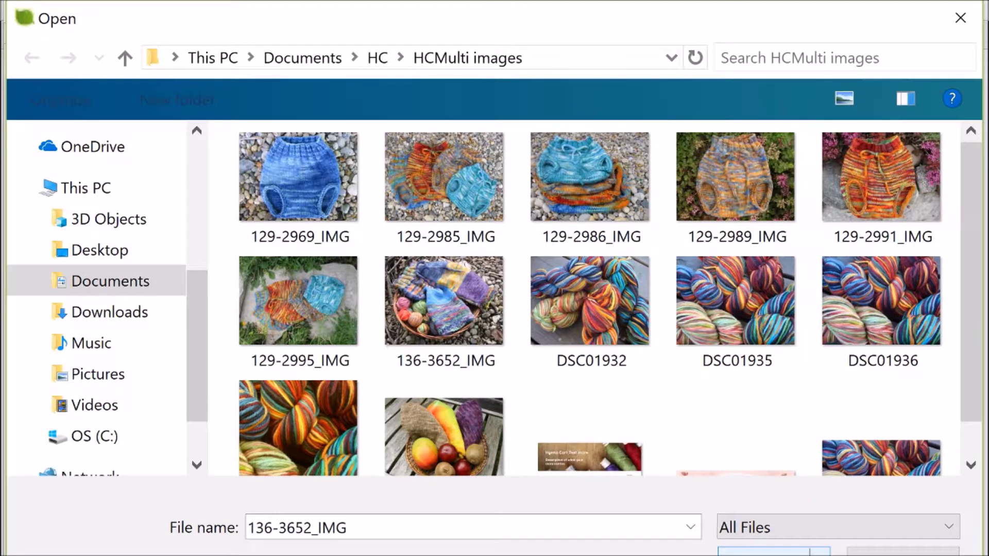
{"action": "left_click", "coordinate": [772, 551]}
{"action": "left_click", "coordinate": [65, 128]}
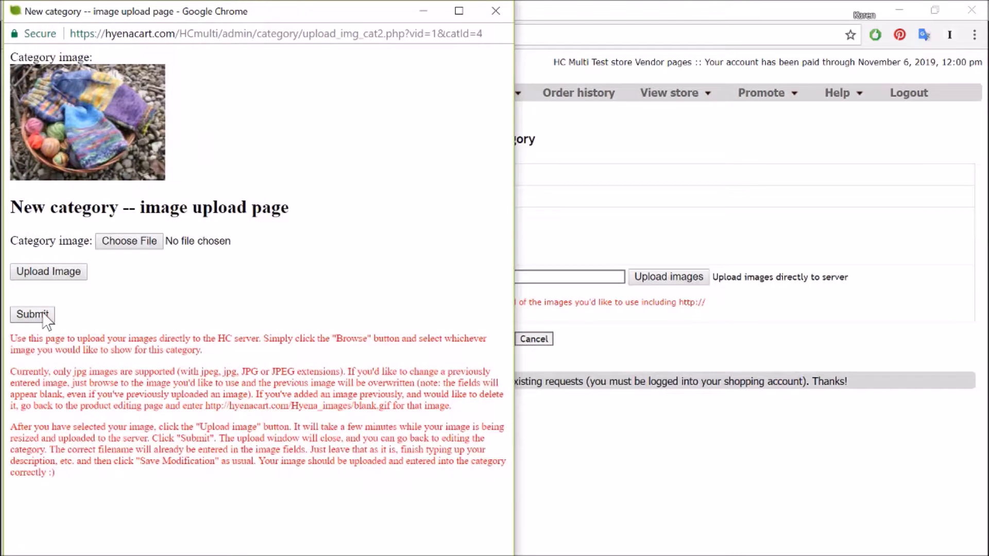
{"action": "left_click", "coordinate": [44, 315]}
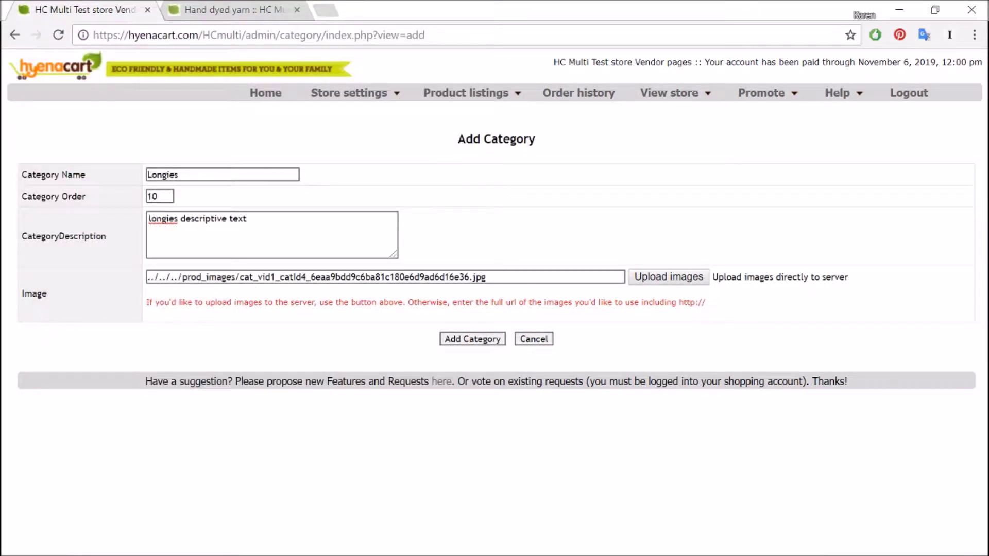
{"action": "left_click", "coordinate": [479, 343]}
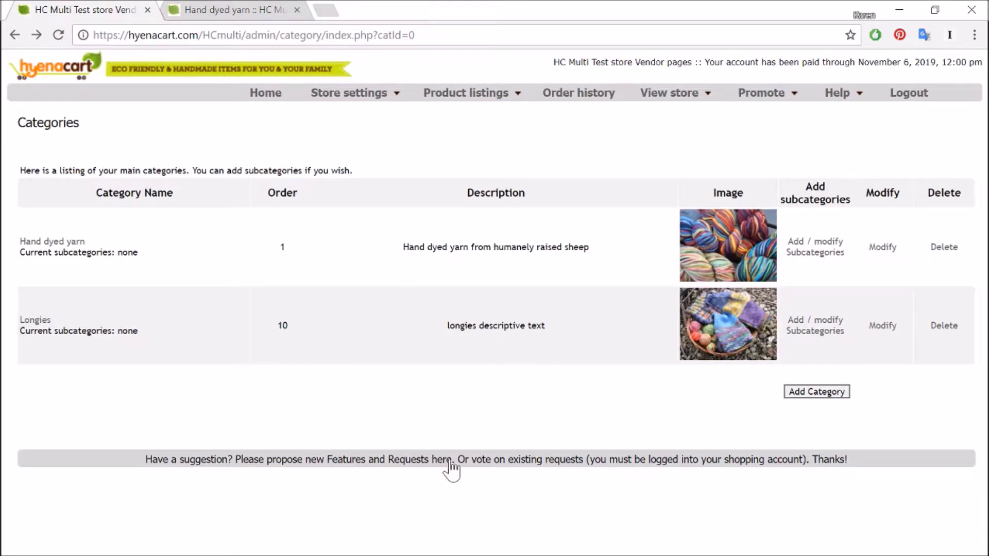
- Start another category named "Soakers" with order 5 and the description "soakers descriptive text"
{"action": "left_click", "coordinate": [813, 393]}
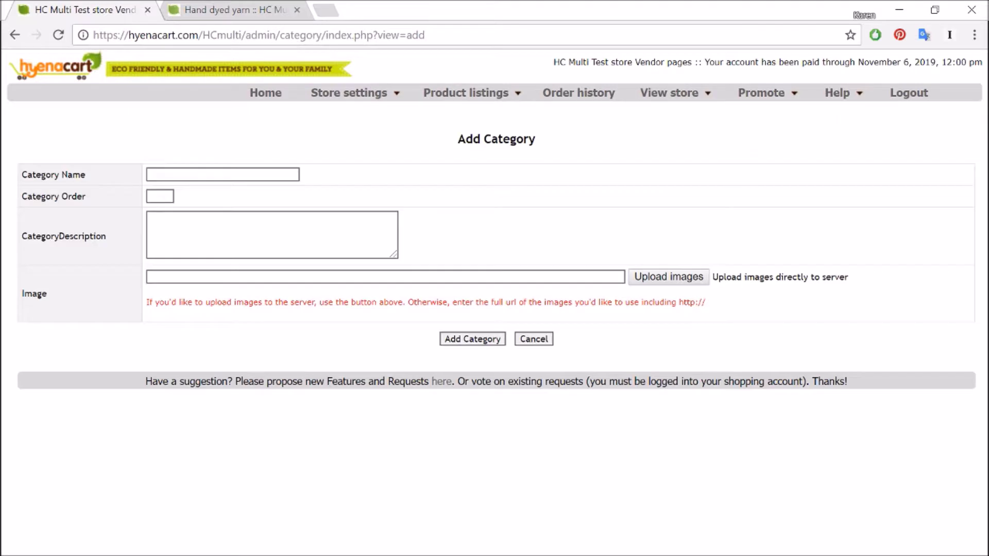
{"action": "left_click", "coordinate": [222, 174]}
{"action": "key", "text": "Tab"}
{"action": "key", "text": "Tab"}
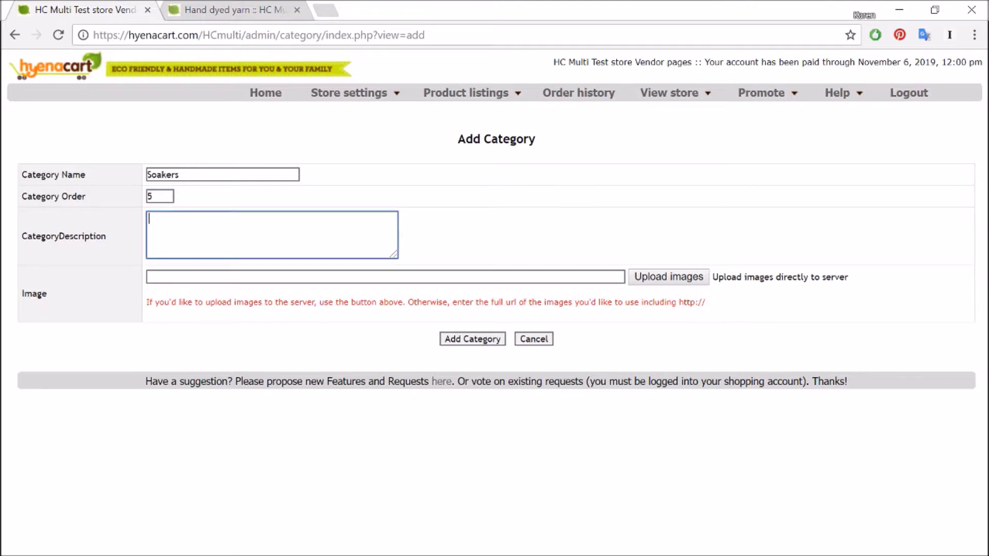
{"action": "type", "text": "soakers descriptive text"}
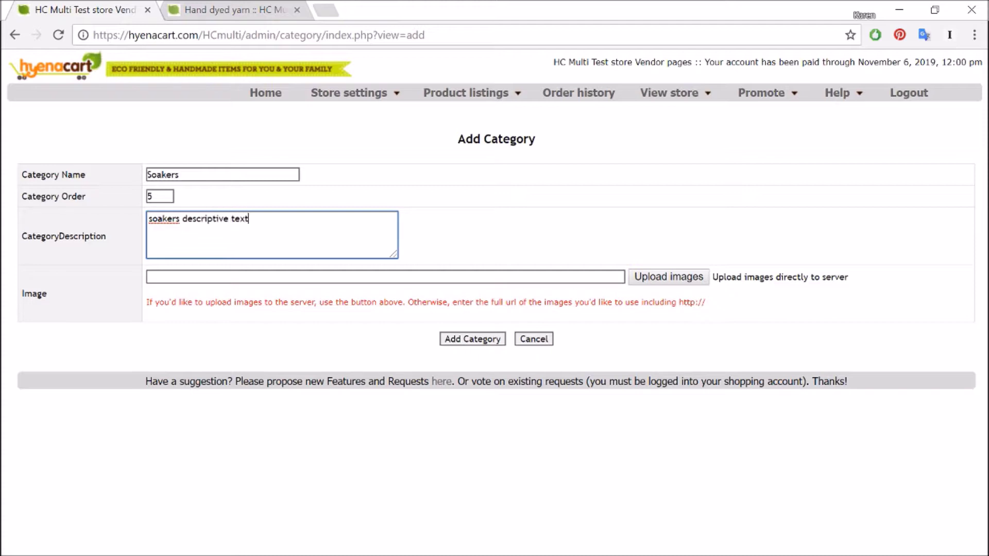
- Upload 129-2985_IMG as the category image and add the Soakers category to the store
{"action": "left_click", "coordinate": [649, 278]}
{"action": "left_click", "coordinate": [146, 95]}
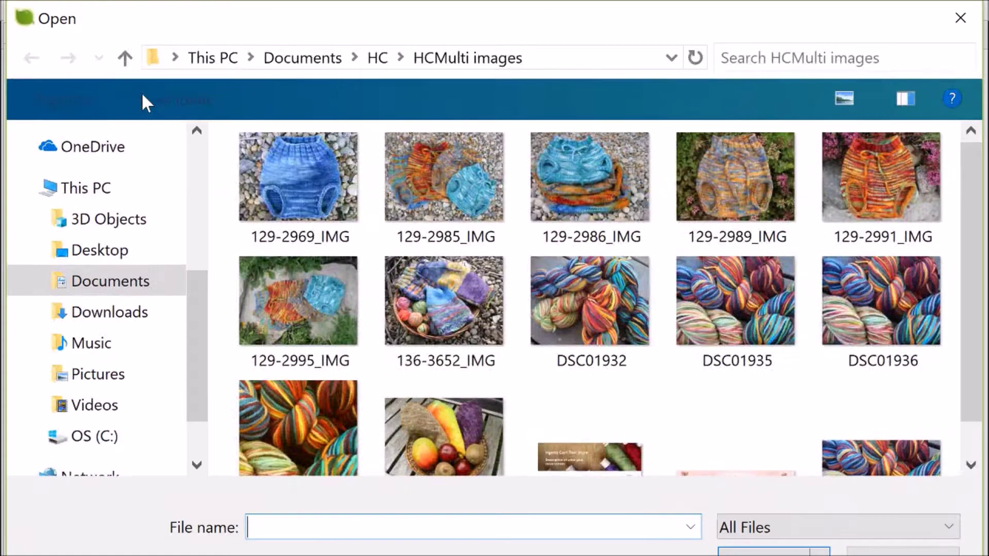
{"action": "left_click", "coordinate": [417, 191]}
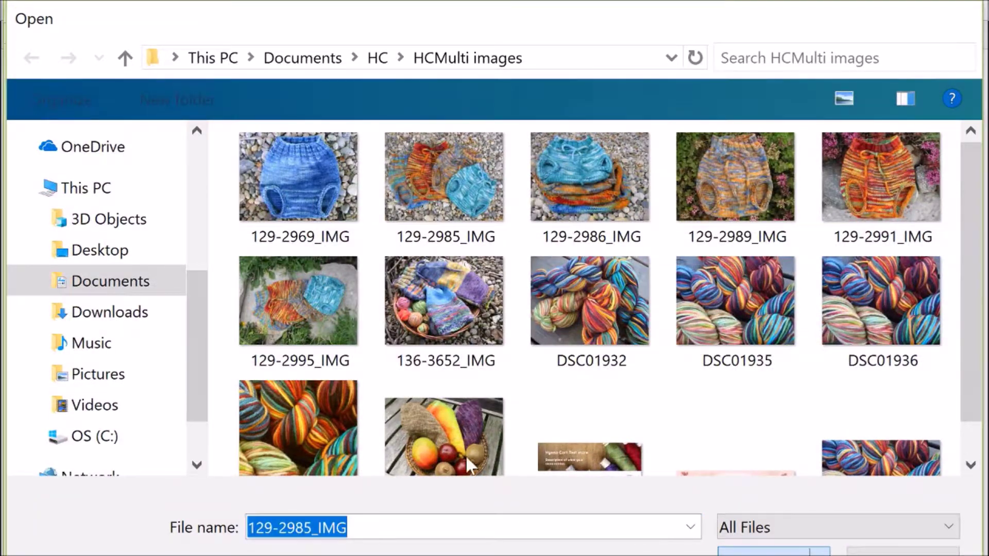
{"action": "key", "text": "Return"}
{"action": "left_click", "coordinate": [21, 129]}
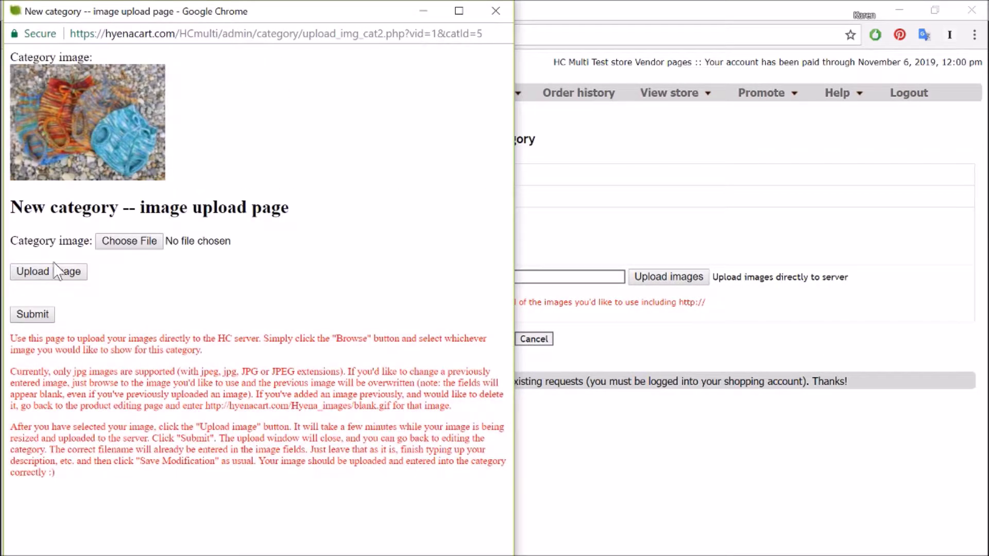
{"action": "left_click", "coordinate": [44, 315]}
{"action": "left_click", "coordinate": [471, 338]}
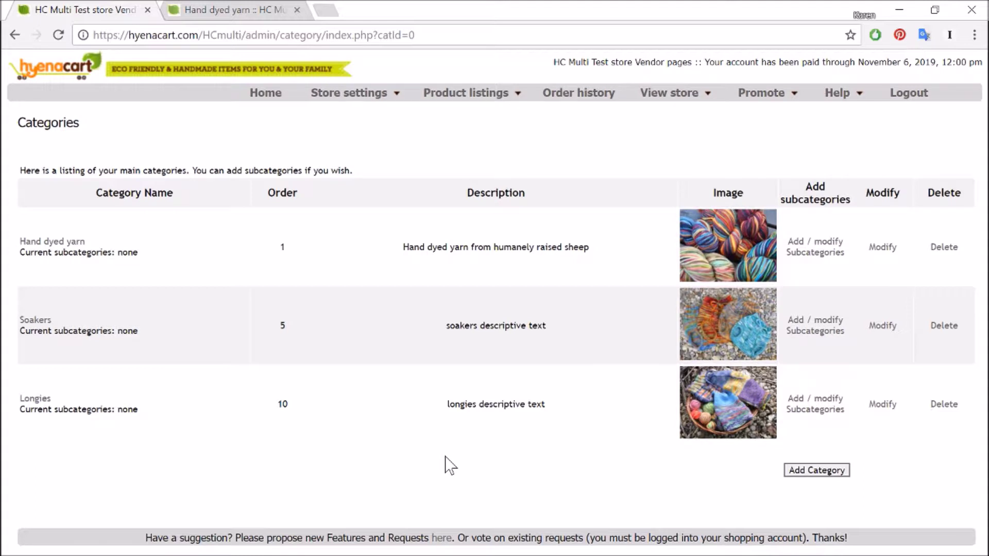
- Assign the listing "Hand knit soaker in shades of blue, size medium" to the Soakers store category and save the product
{"action": "mouse_move", "coordinate": [468, 93]}
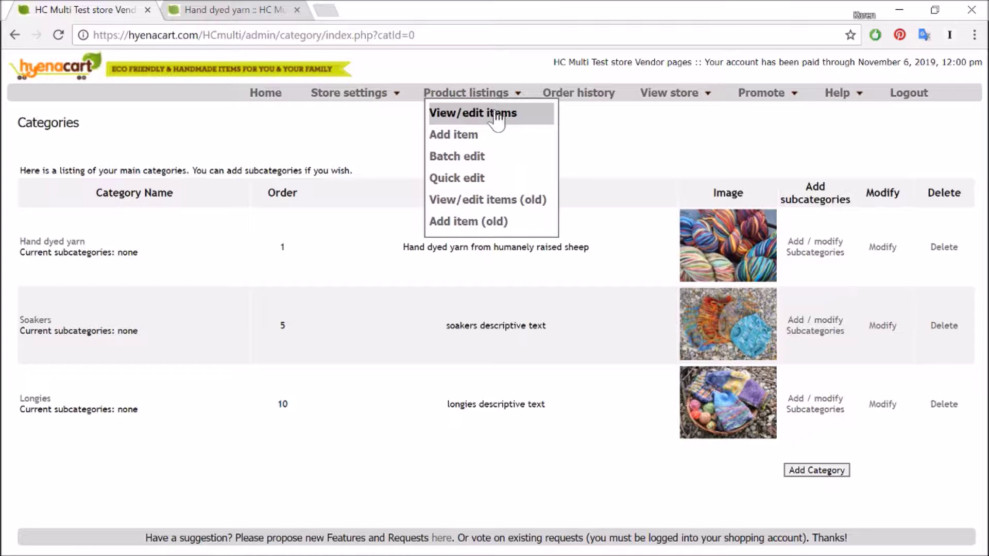
{"action": "left_click", "coordinate": [495, 125]}
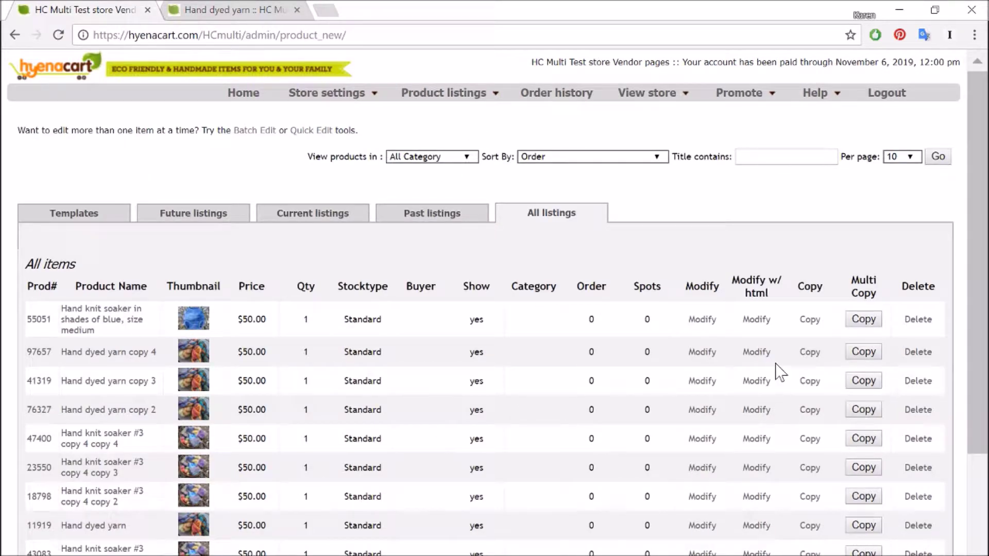
{"action": "left_click", "coordinate": [703, 327]}
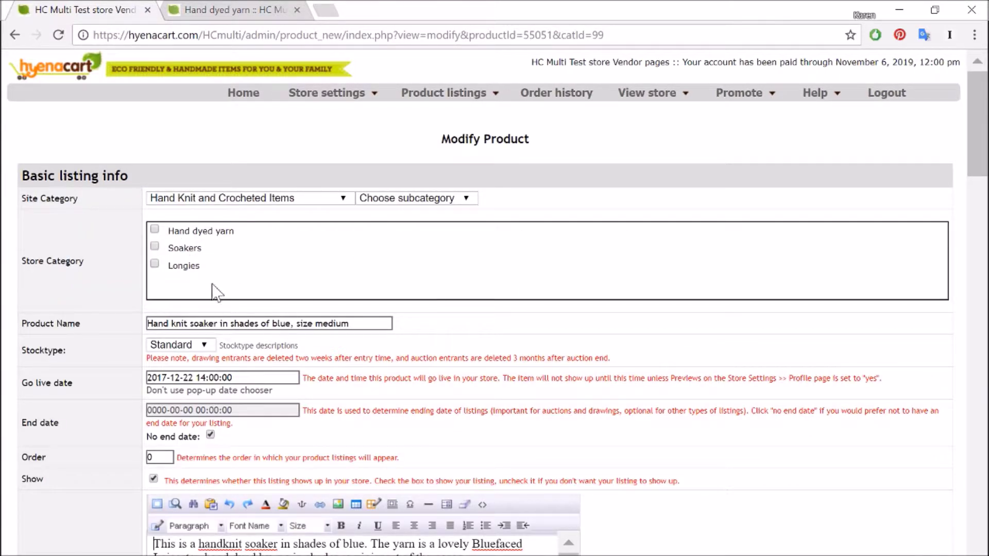
{"action": "left_click", "coordinate": [155, 247]}
{"action": "scroll", "coordinate": [231, 301], "scroll_direction": "down", "scroll_amount": 20}
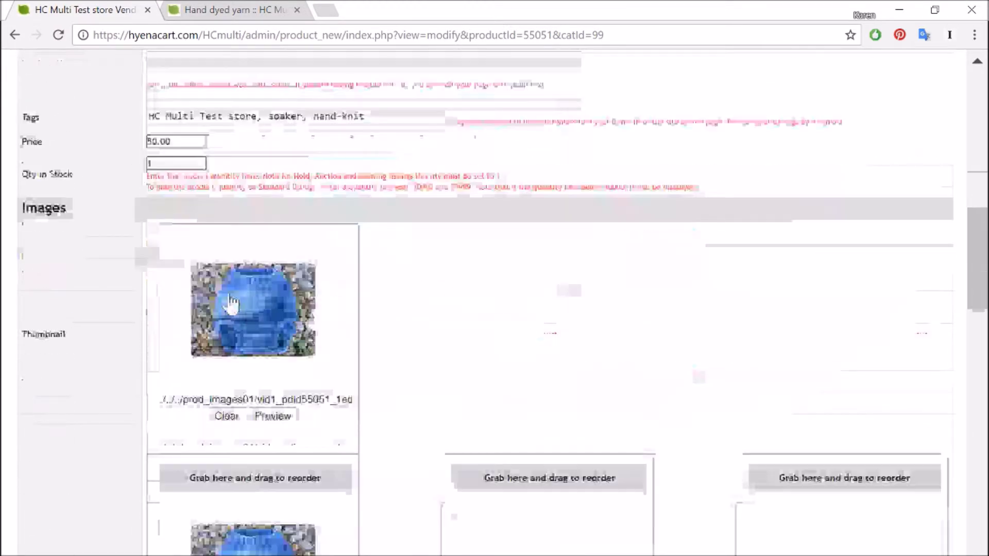
{"action": "scroll", "coordinate": [243, 313], "scroll_direction": "down", "scroll_amount": 7}
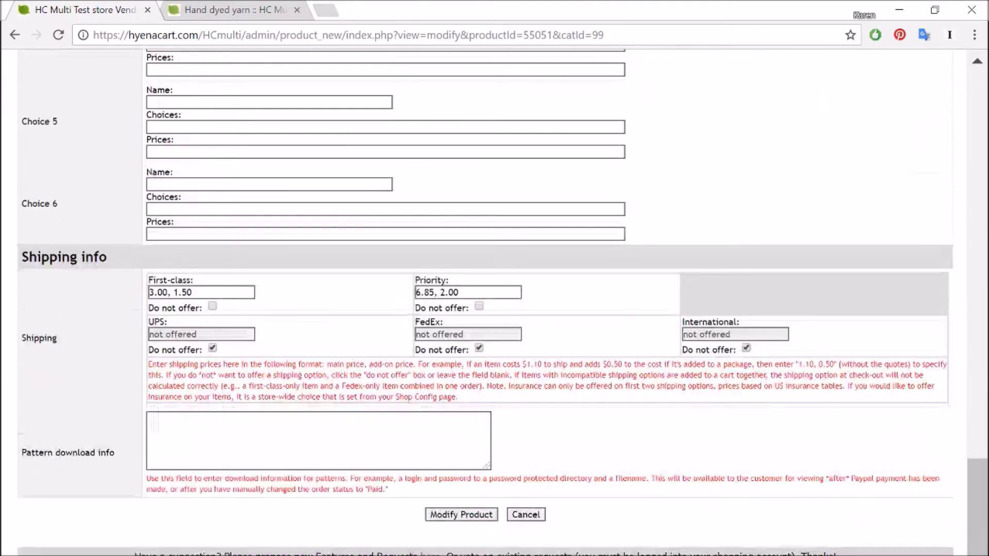
{"action": "left_click", "coordinate": [461, 519]}
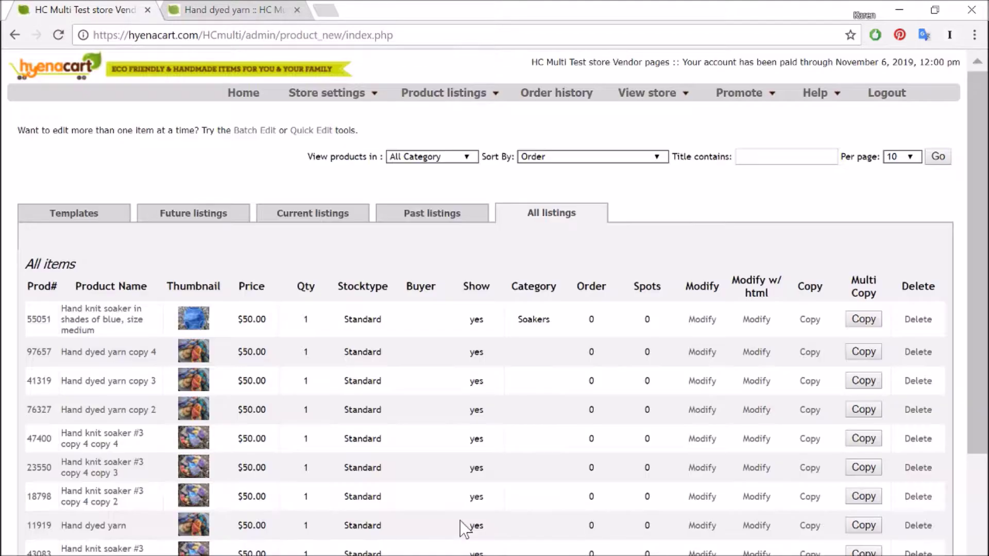
- Switch to the storefront, reload it and check the items on the Soakers category page
{"action": "left_click", "coordinate": [259, 15]}
{"action": "left_click", "coordinate": [59, 36]}
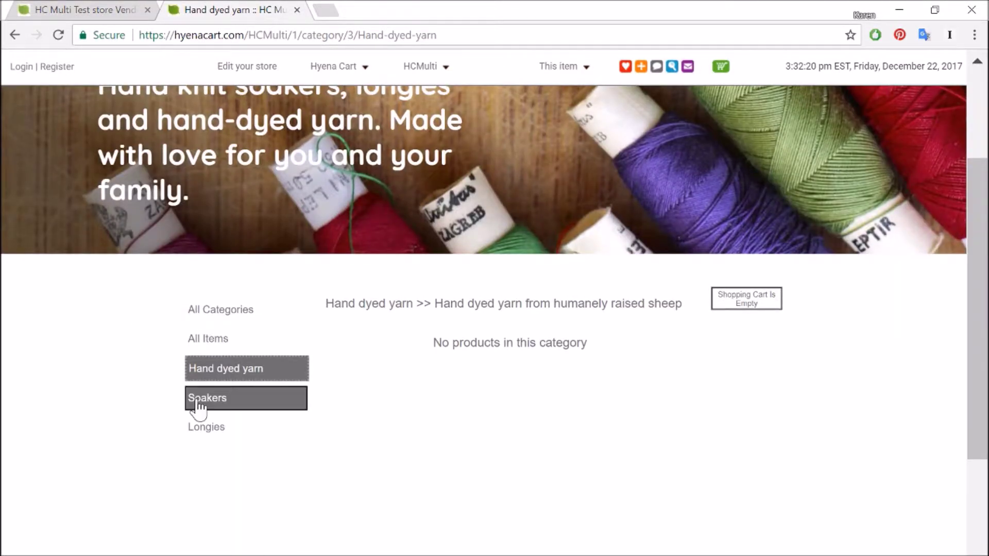
{"action": "left_click", "coordinate": [203, 406]}
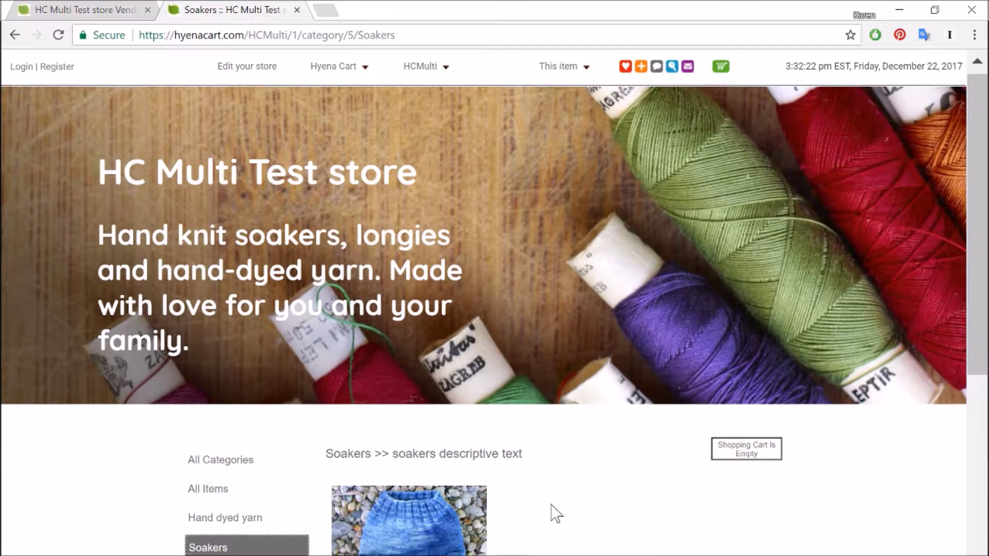
{"action": "scroll", "coordinate": [551, 512], "scroll_direction": "down", "scroll_amount": 4}
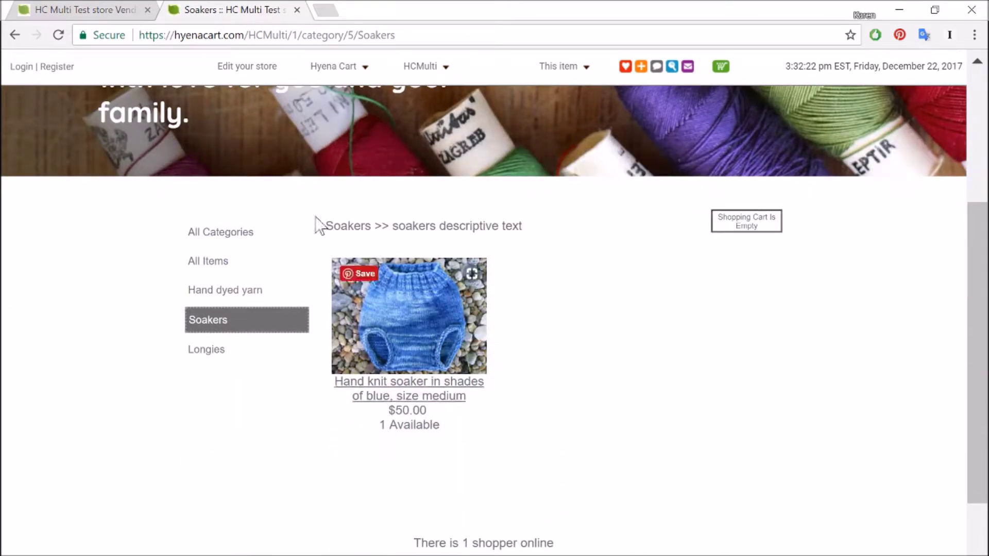
- Return to the vendor admin and load the batch editor with the Categories field for all listings at once
{"action": "left_click", "coordinate": [60, 9]}
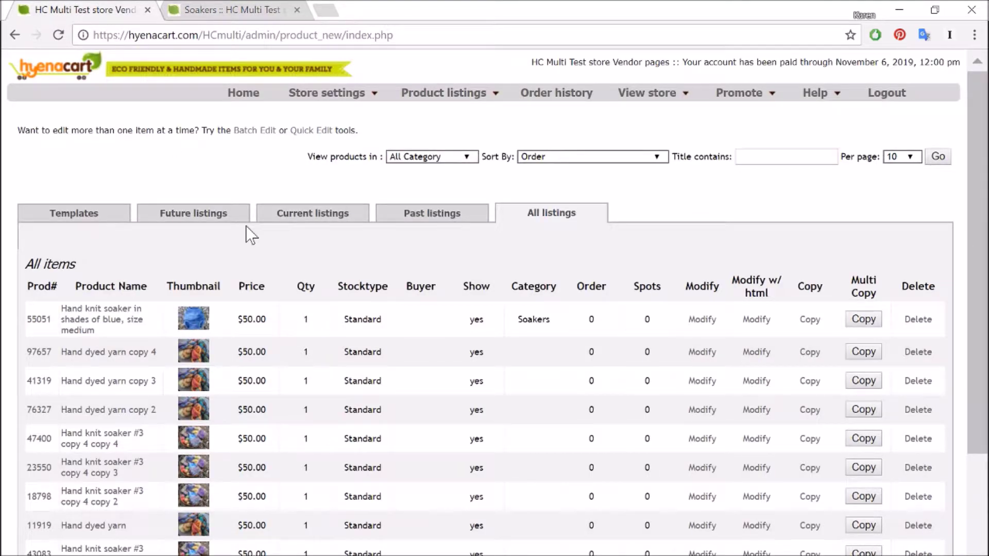
{"action": "scroll", "coordinate": [260, 324], "scroll_direction": "down", "scroll_amount": 3}
{"action": "scroll", "coordinate": [261, 335], "scroll_direction": "up", "scroll_amount": 2}
{"action": "scroll", "coordinate": [262, 338], "scroll_direction": "up", "scroll_amount": 1}
{"action": "mouse_move", "coordinate": [485, 99]}
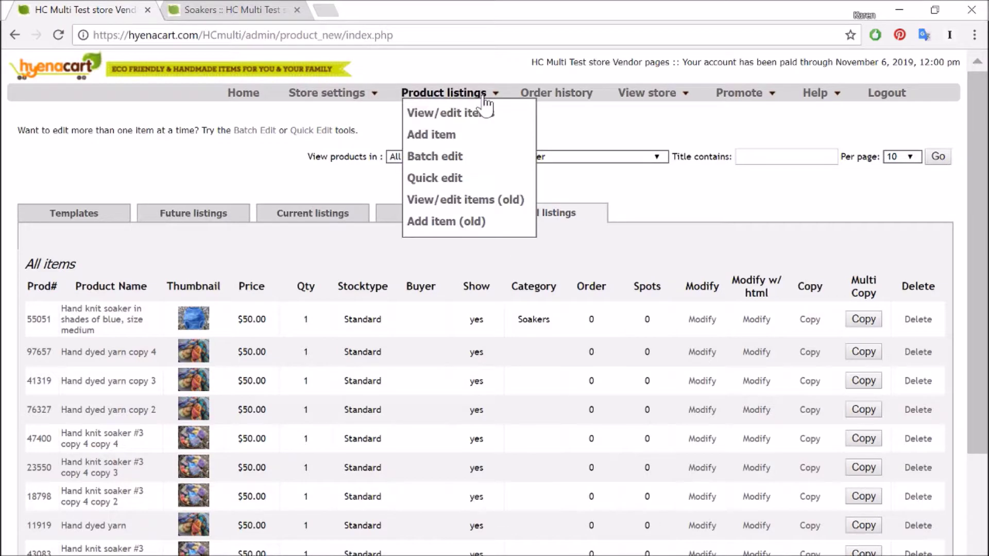
{"action": "left_click", "coordinate": [453, 158]}
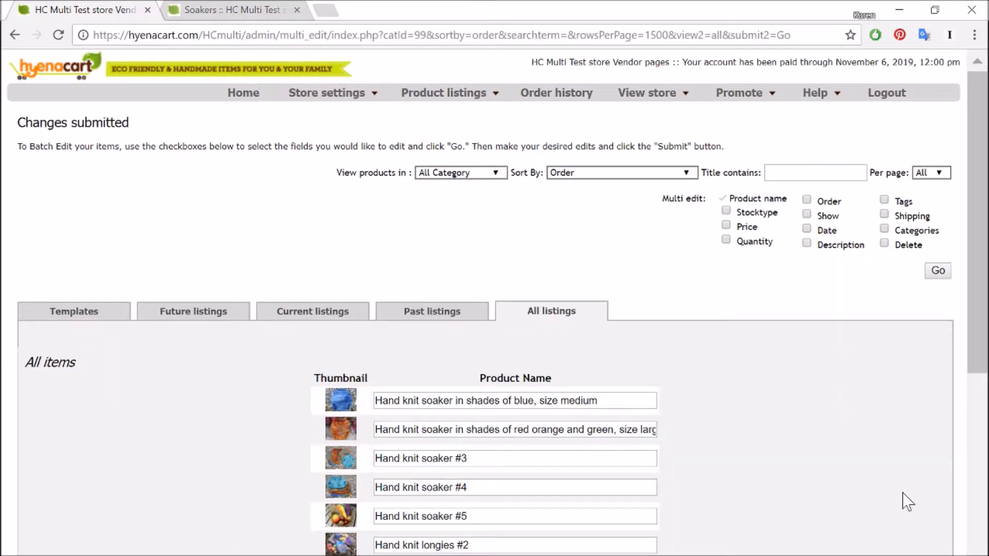
{"action": "left_click", "coordinate": [884, 229]}
{"action": "left_click", "coordinate": [931, 173]}
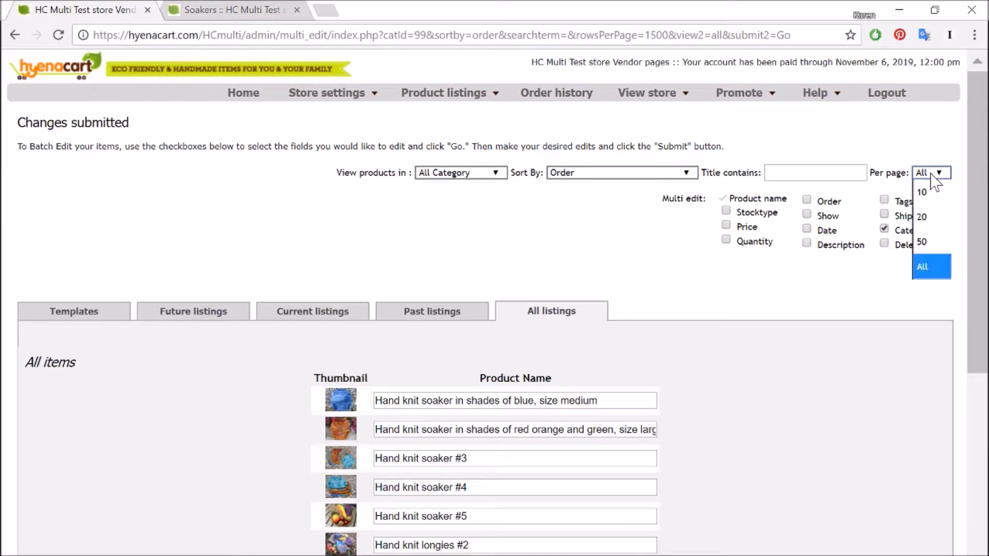
{"action": "left_click", "coordinate": [932, 267]}
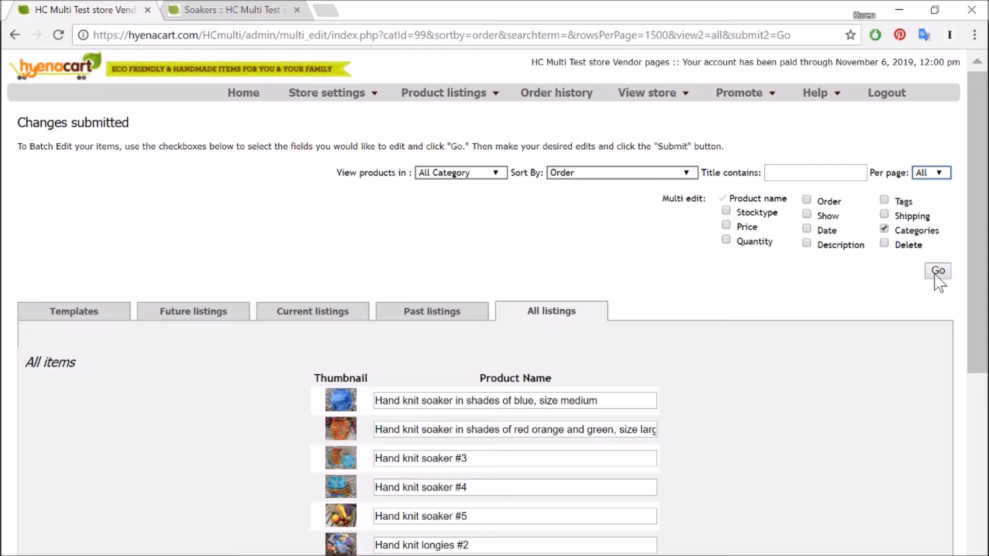
{"action": "left_click", "coordinate": [934, 273]}
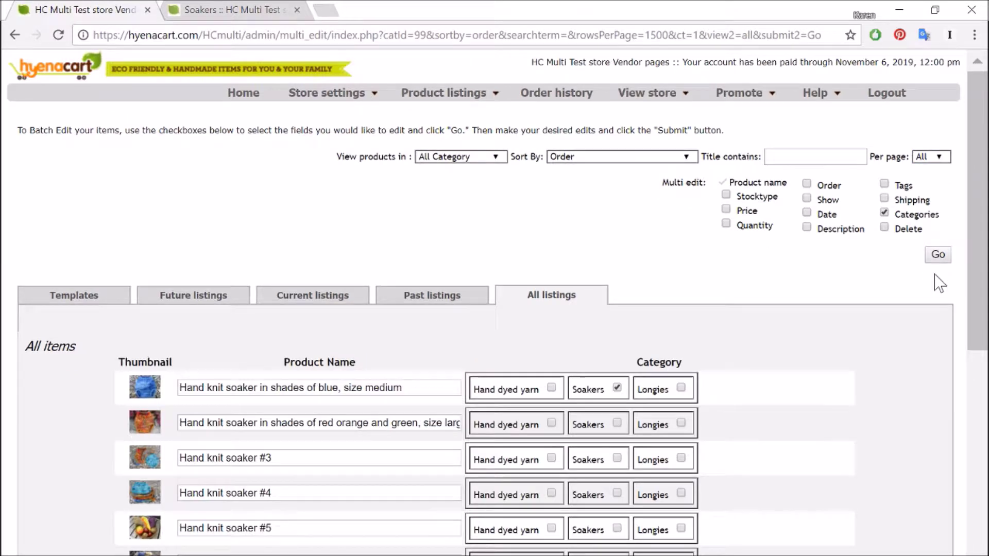
- Assign the red orange and green soaker and Hand knit soaker #3, #4 and #5 to the Soakers category
{"action": "scroll", "coordinate": [935, 285], "scroll_direction": "down", "scroll_amount": 5}
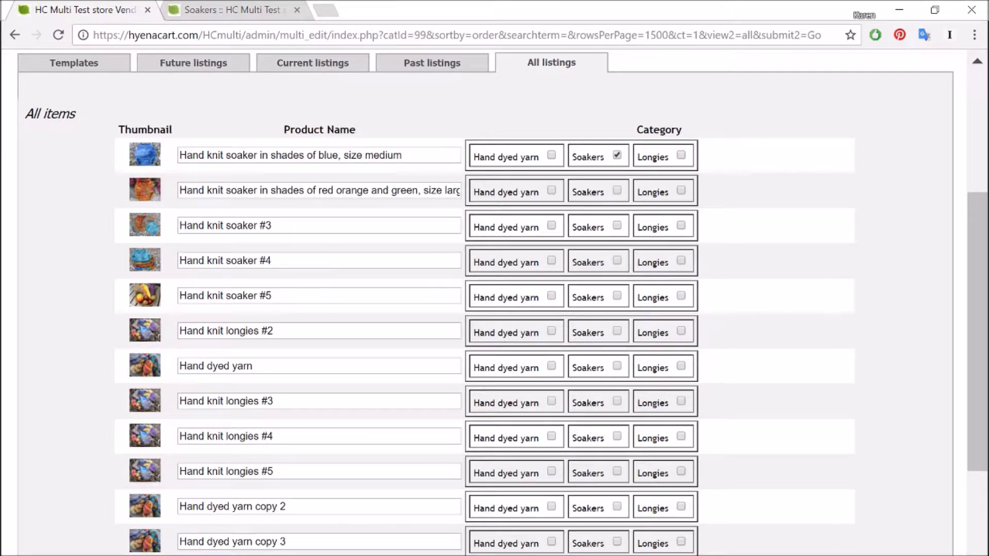
{"action": "left_click", "coordinate": [618, 192]}
{"action": "left_click", "coordinate": [617, 226]}
{"action": "left_click", "coordinate": [617, 261]}
{"action": "left_click", "coordinate": [617, 296]}
- Assign Hand knit longies #2 to #5 to the Longies category and the Hand dyed yarn item to Hand dyed yarn
{"action": "left_click", "coordinate": [681, 332]}
{"action": "left_click", "coordinate": [552, 366]}
{"action": "left_click", "coordinate": [679, 402]}
{"action": "left_click", "coordinate": [681, 436]}
{"action": "left_click", "coordinate": [681, 472]}
- Assign Hand dyed yarn copy 2 to copy 5 to the Hand dyed yarn category and submit the batch edits
{"action": "scroll", "coordinate": [679, 474], "scroll_direction": "down", "scroll_amount": 3}
{"action": "left_click", "coordinate": [551, 352]}
{"action": "left_click", "coordinate": [551, 387]}
{"action": "left_click", "coordinate": [551, 422]}
{"action": "left_click", "coordinate": [551, 457]}
{"action": "scroll", "coordinate": [818, 465], "scroll_direction": "up", "scroll_amount": 2}
{"action": "scroll", "coordinate": [812, 455], "scroll_direction": "up", "scroll_amount": 2}
{"action": "scroll", "coordinate": [812, 456], "scroll_direction": "down", "scroll_amount": 3}
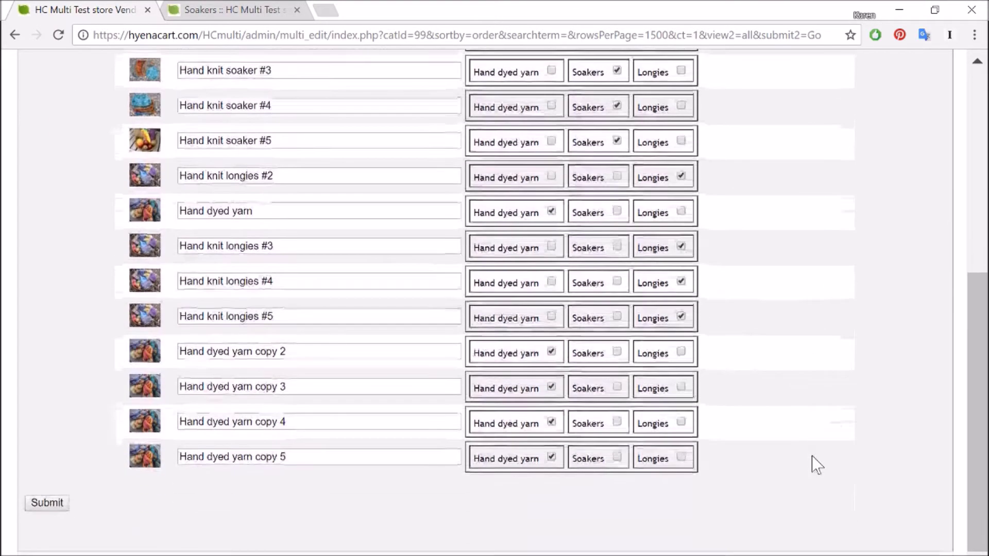
{"action": "left_click", "coordinate": [47, 503]}
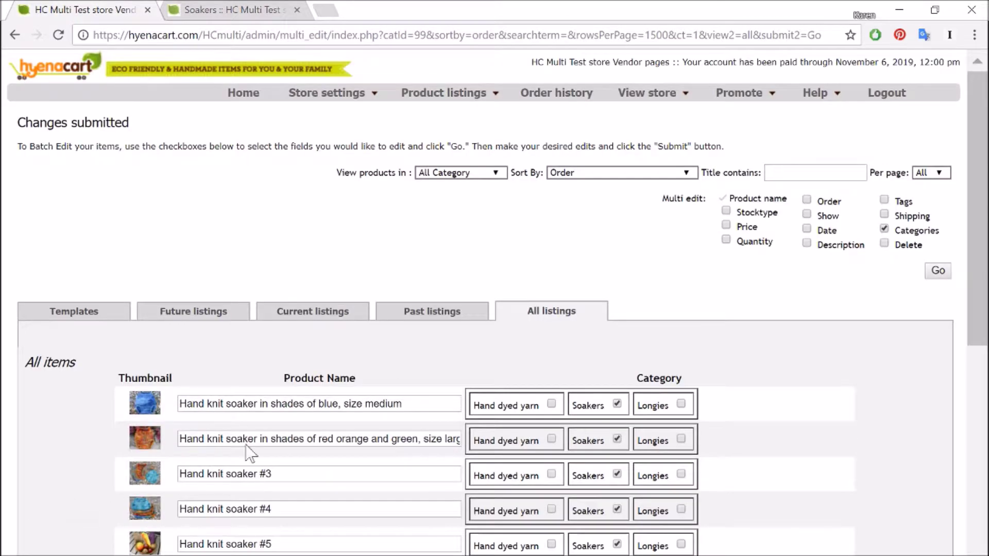
{"action": "scroll", "coordinate": [252, 453], "scroll_direction": "down", "scroll_amount": 1}
{"action": "scroll", "coordinate": [605, 397], "scroll_direction": "down", "scroll_amount": 5}
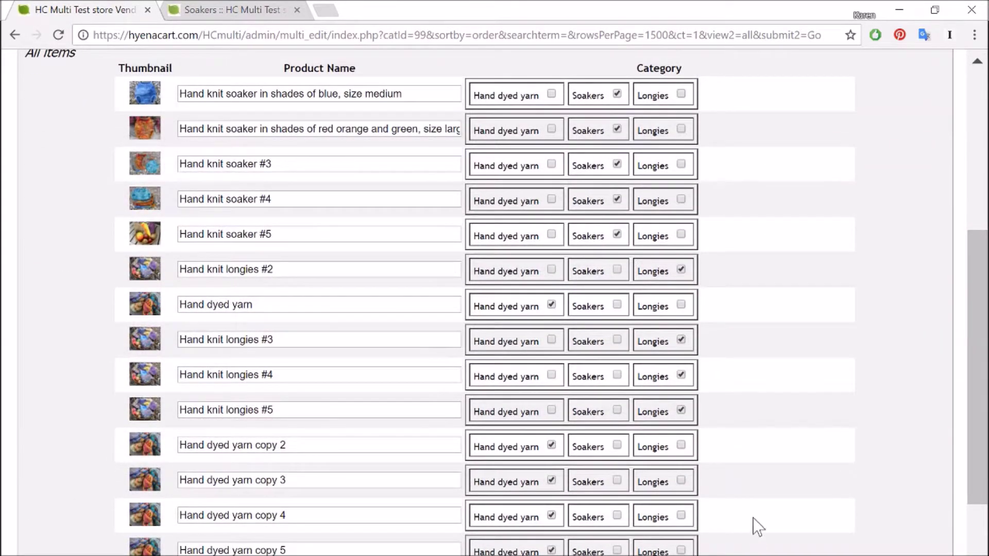
{"action": "scroll", "coordinate": [551, 319], "scroll_direction": "up", "scroll_amount": 6}
- Switch to the storefront and check the items on the Soakers and Longies category pages
{"action": "left_click", "coordinate": [226, 10]}
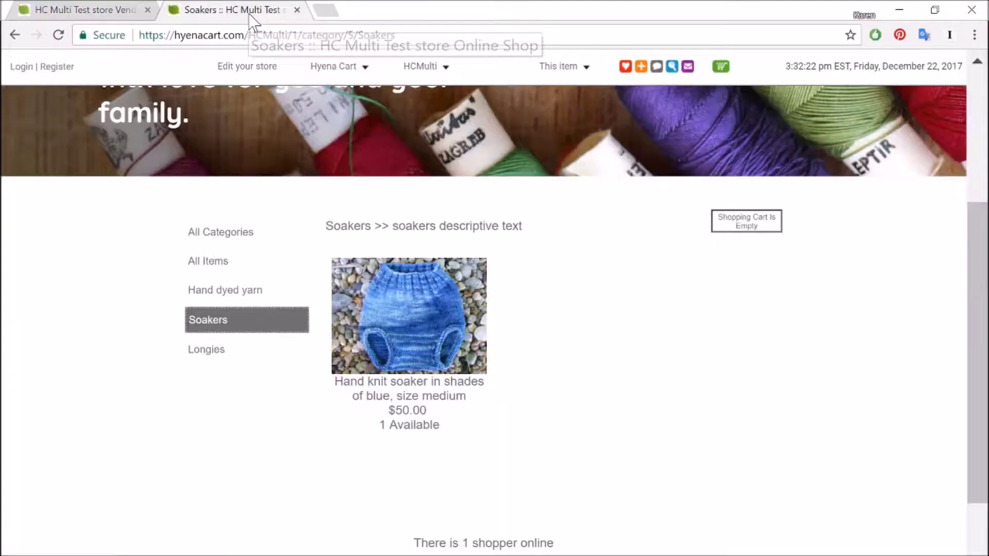
{"action": "left_click", "coordinate": [206, 327]}
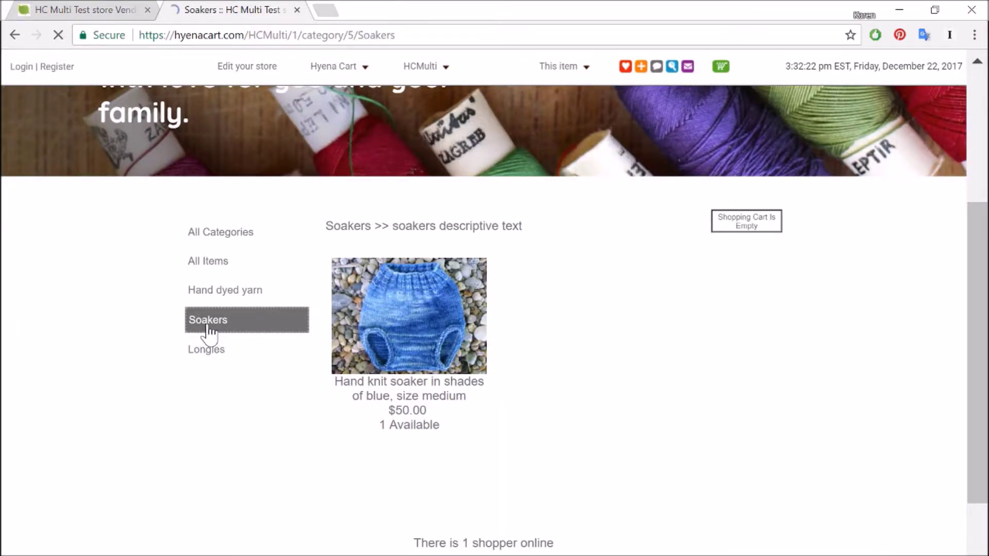
{"action": "scroll", "coordinate": [606, 369], "scroll_direction": "down", "scroll_amount": 5}
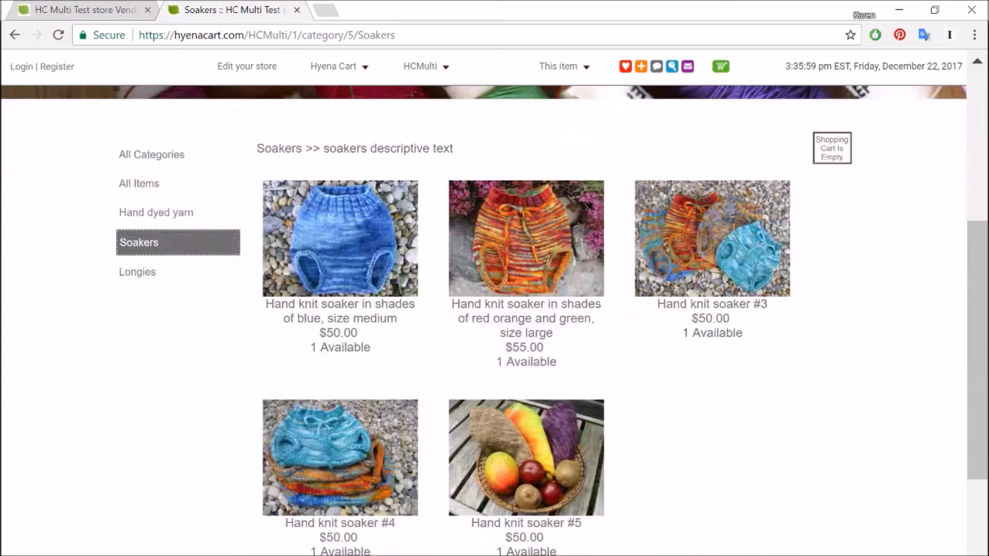
{"action": "left_click", "coordinate": [172, 274]}
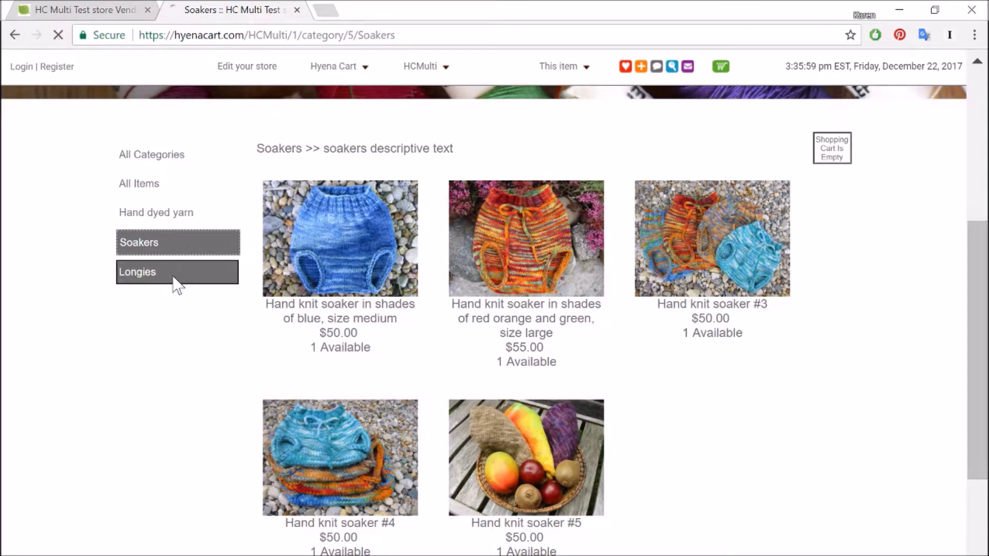
{"action": "scroll", "coordinate": [171, 274], "scroll_direction": "down", "scroll_amount": 6}
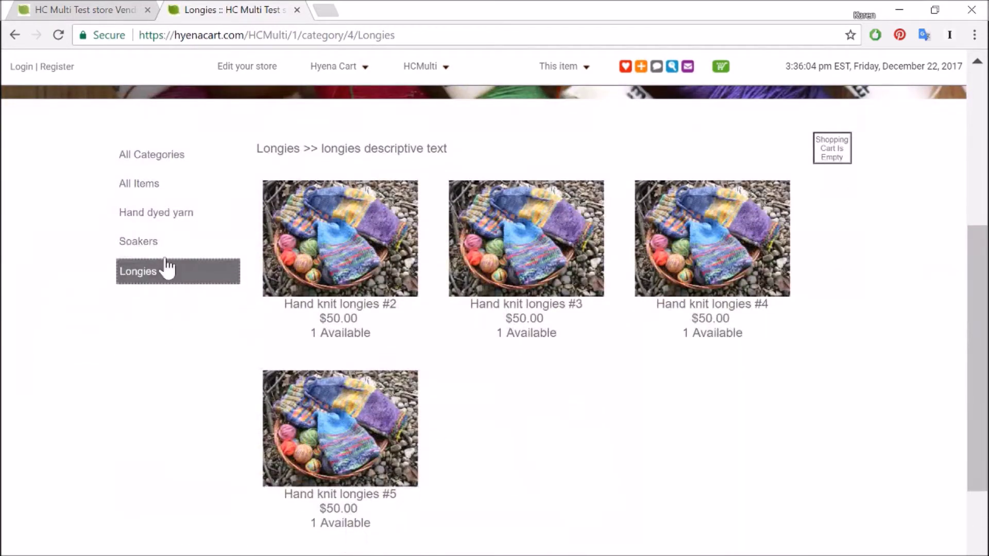
- Check the items listed on the storefront's Hand dyed yarn category page
{"action": "left_click", "coordinate": [175, 227]}
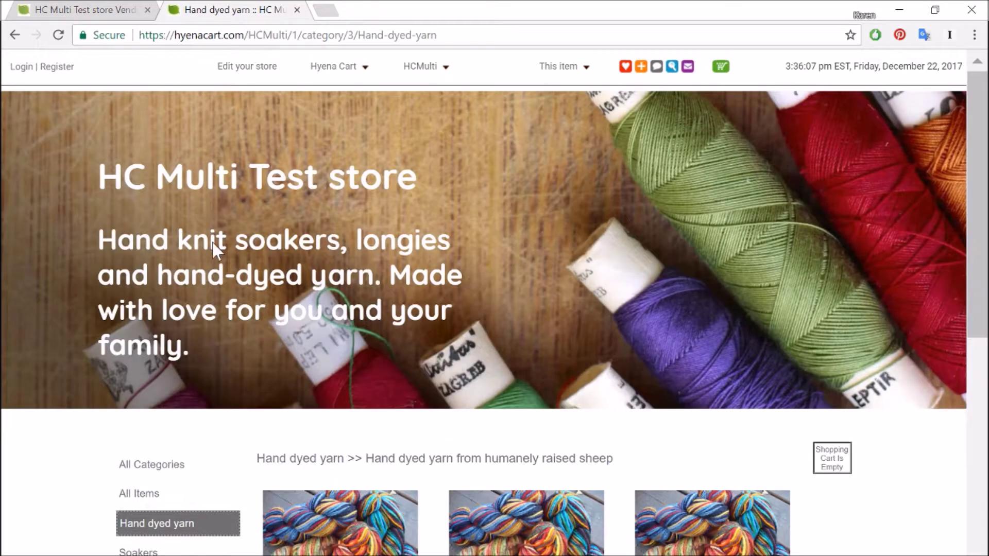
{"action": "scroll", "coordinate": [212, 242], "scroll_direction": "down", "scroll_amount": 1}
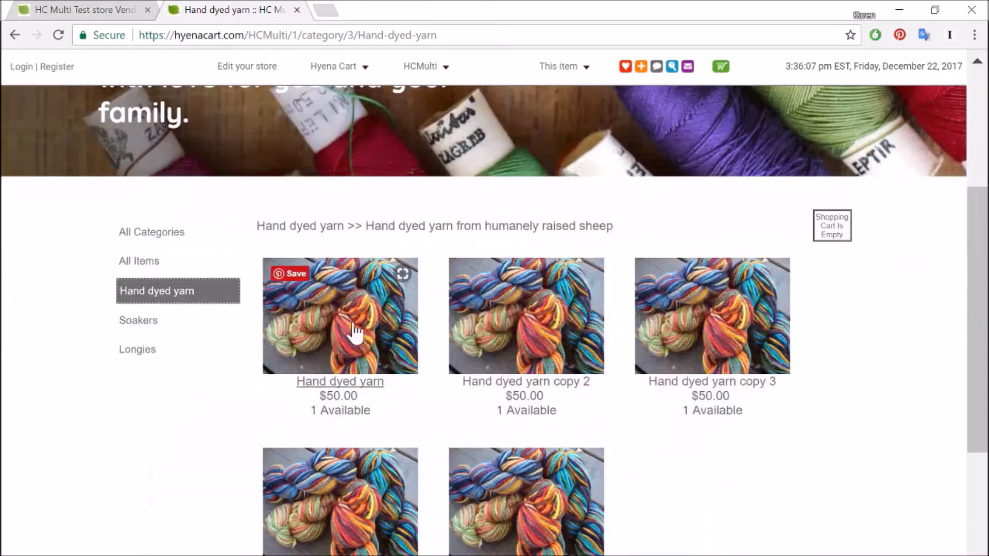
{"action": "scroll", "coordinate": [353, 336], "scroll_direction": "down", "scroll_amount": 3}
{"action": "scroll", "coordinate": [354, 336], "scroll_direction": "up", "scroll_amount": 3}
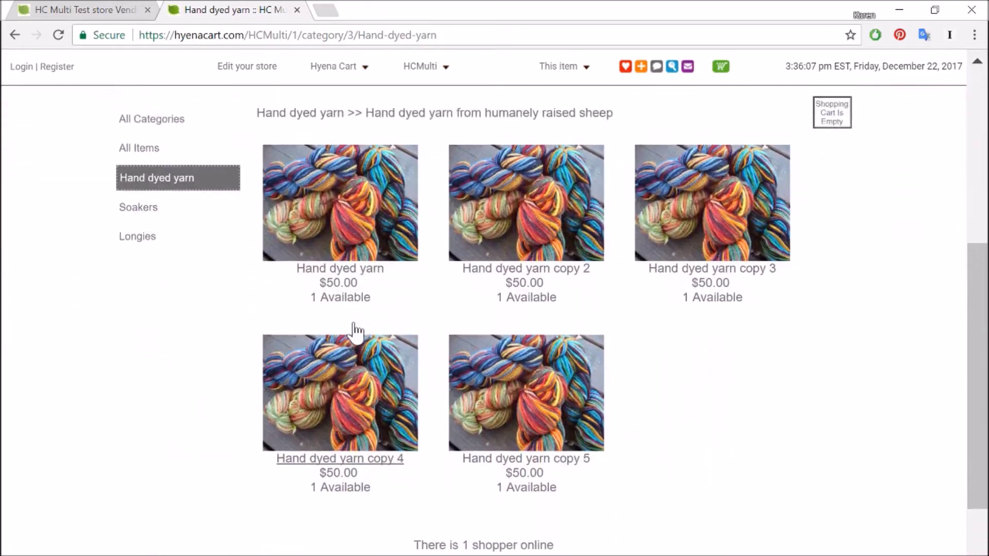
{"action": "scroll", "coordinate": [698, 424], "scroll_direction": "down", "scroll_amount": 3}
{"action": "scroll", "coordinate": [697, 424], "scroll_direction": "up", "scroll_amount": 2}
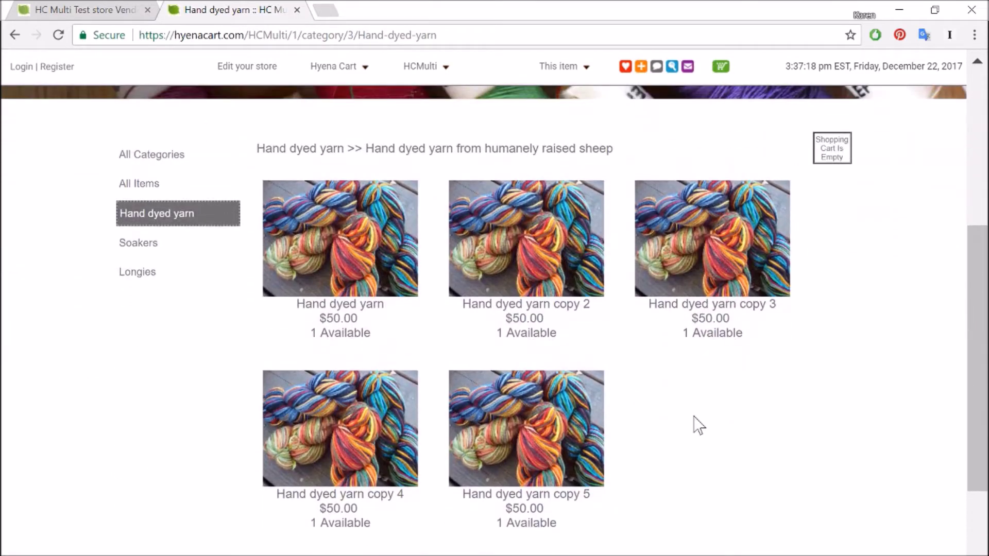
- Examine what the storefront's All Items and All Categories pages display
{"action": "left_click", "coordinate": [202, 187]}
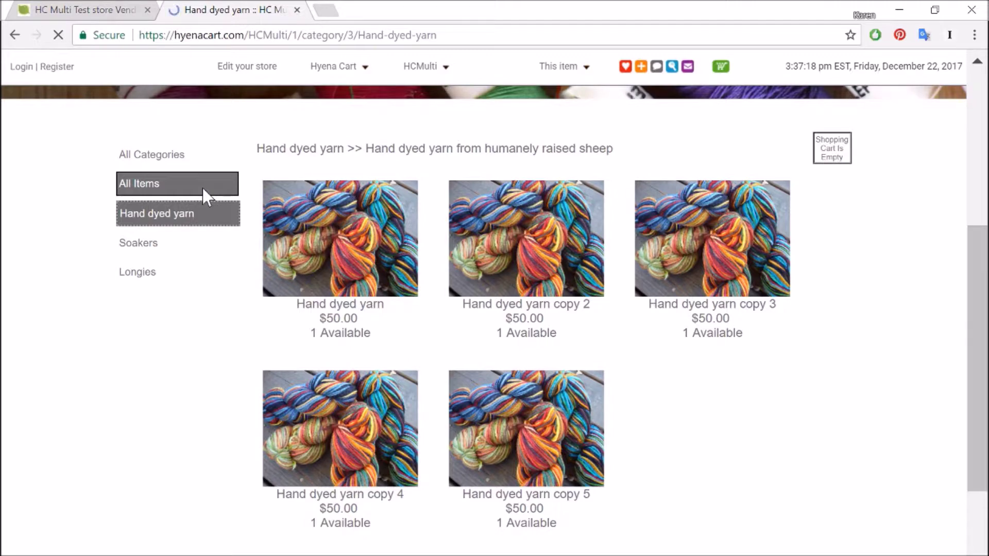
{"action": "scroll", "coordinate": [340, 444], "scroll_direction": "down", "scroll_amount": 3}
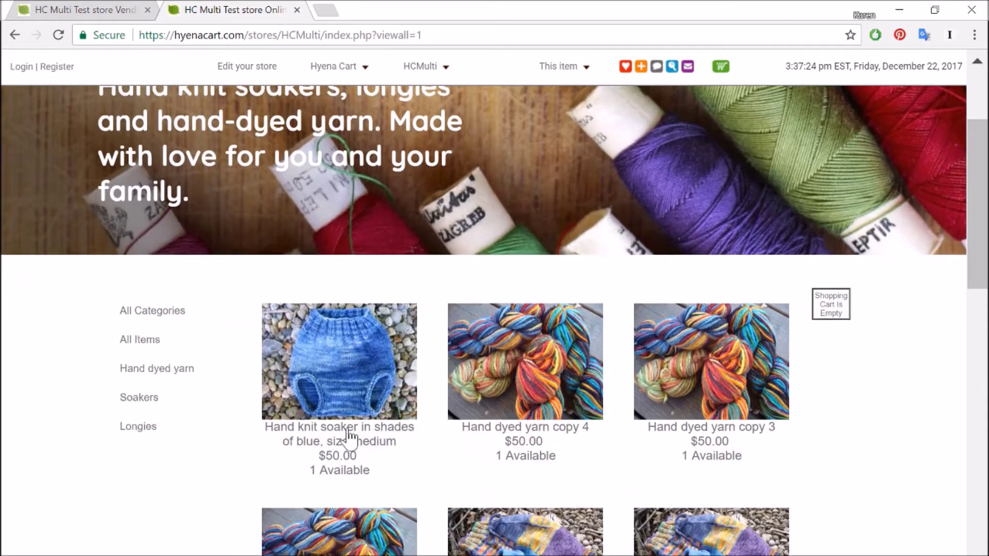
{"action": "left_click", "coordinate": [203, 311]}
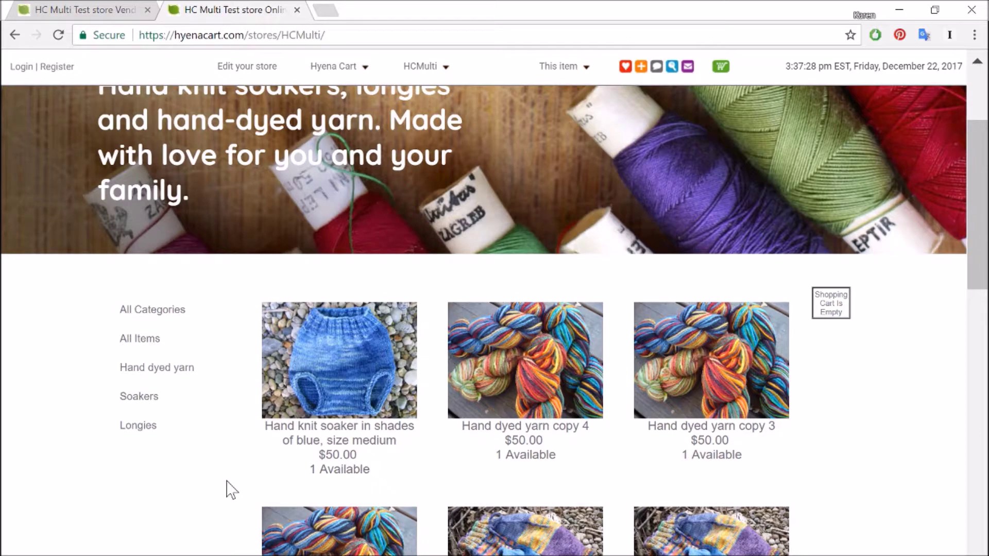
{"action": "left_click_drag", "start_coordinate": [980, 276], "coordinate": [984, 300]}
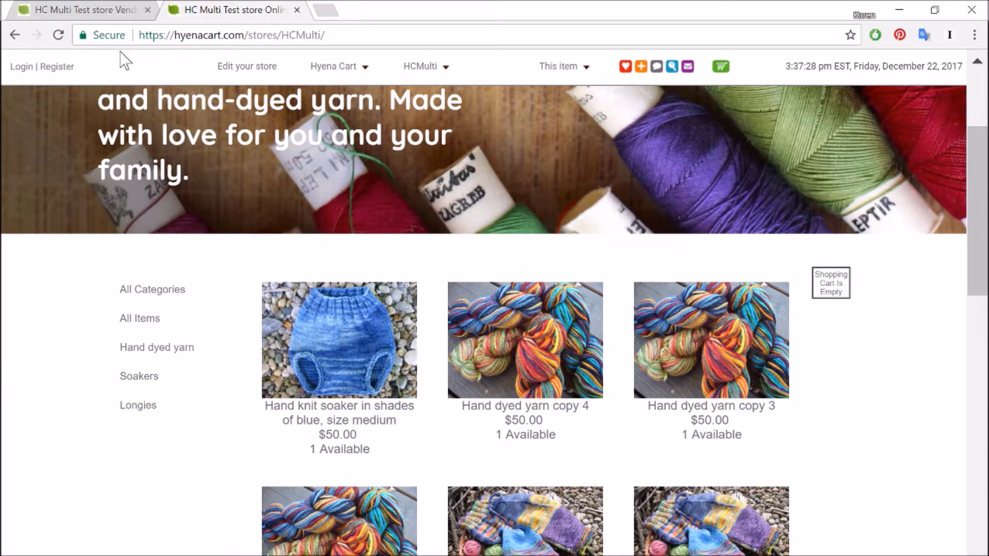
- In the vendor pages' store design settings, set the Landing shop option to All Categories and submit the change
{"action": "left_click", "coordinate": [106, 13]}
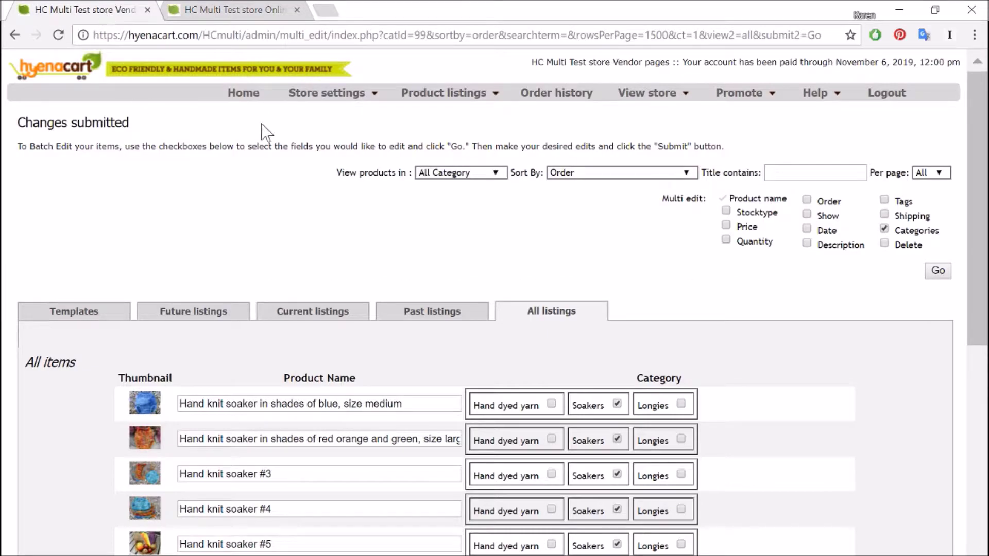
{"action": "mouse_move", "coordinate": [322, 97]}
{"action": "left_click", "coordinate": [335, 139]}
{"action": "scroll", "coordinate": [513, 354], "scroll_direction": "down", "scroll_amount": 2}
{"action": "scroll", "coordinate": [513, 354], "scroll_direction": "down", "scroll_amount": 3}
{"action": "scroll", "coordinate": [515, 363], "scroll_direction": "down", "scroll_amount": 2}
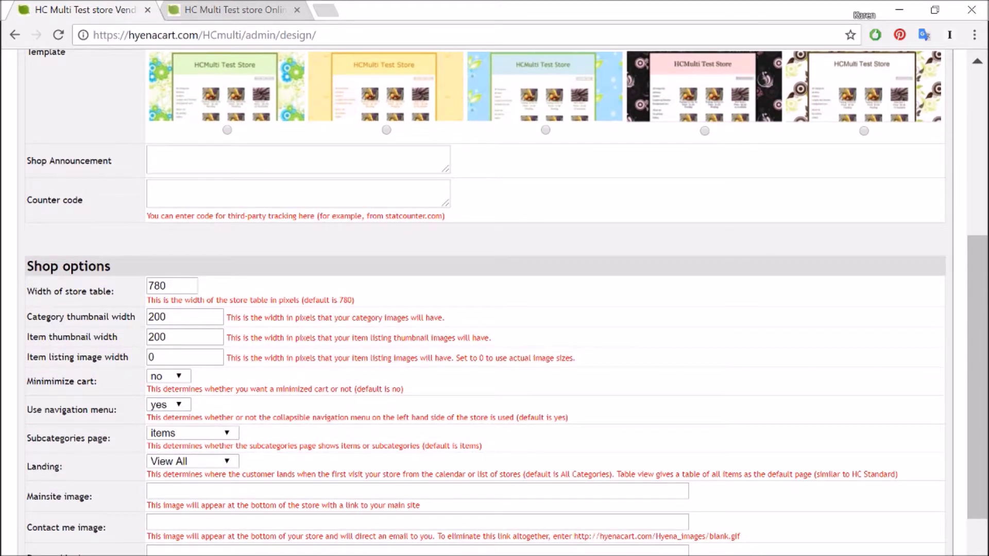
{"action": "left_click", "coordinate": [195, 465]}
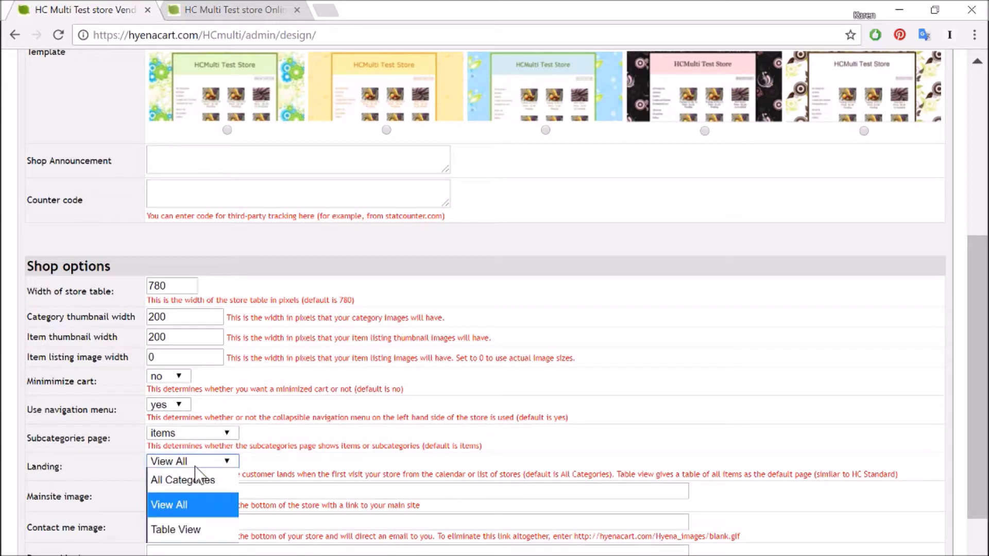
{"action": "left_click", "coordinate": [196, 484]}
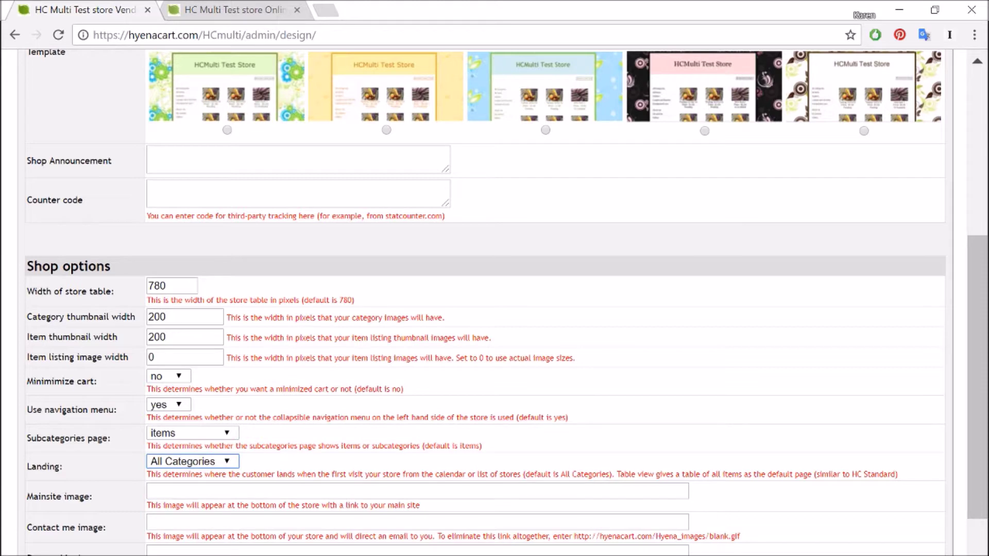
{"action": "scroll", "coordinate": [492, 515], "scroll_direction": "down", "scroll_amount": 2}
{"action": "left_click", "coordinate": [492, 515]}
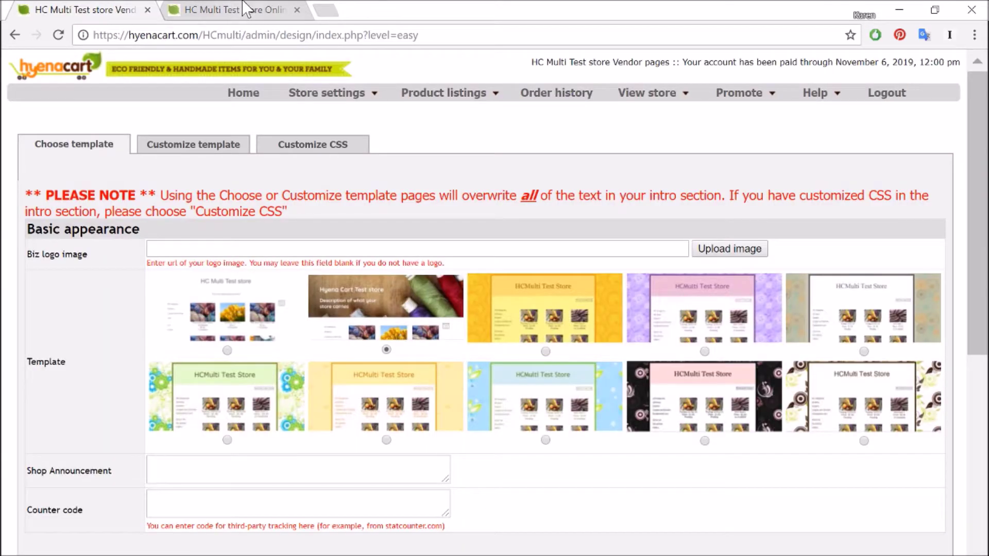
- Switch to the storefront, reload the HCMulti store home page and check the categories shown on its landing page
{"action": "left_click", "coordinate": [245, 10]}
{"action": "mouse_move", "coordinate": [428, 67]}
{"action": "left_click", "coordinate": [440, 84]}
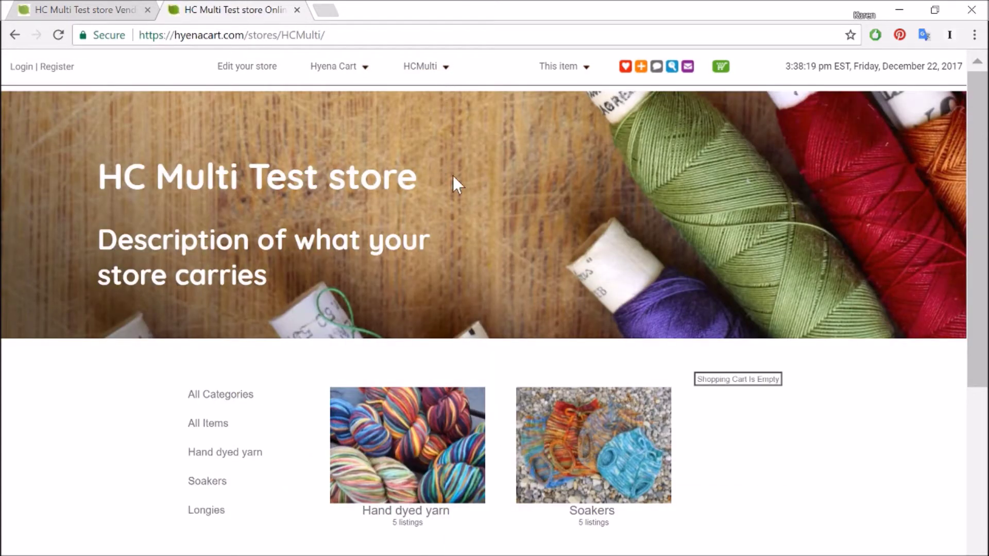
{"action": "scroll", "coordinate": [763, 512], "scroll_direction": "down", "scroll_amount": 3}
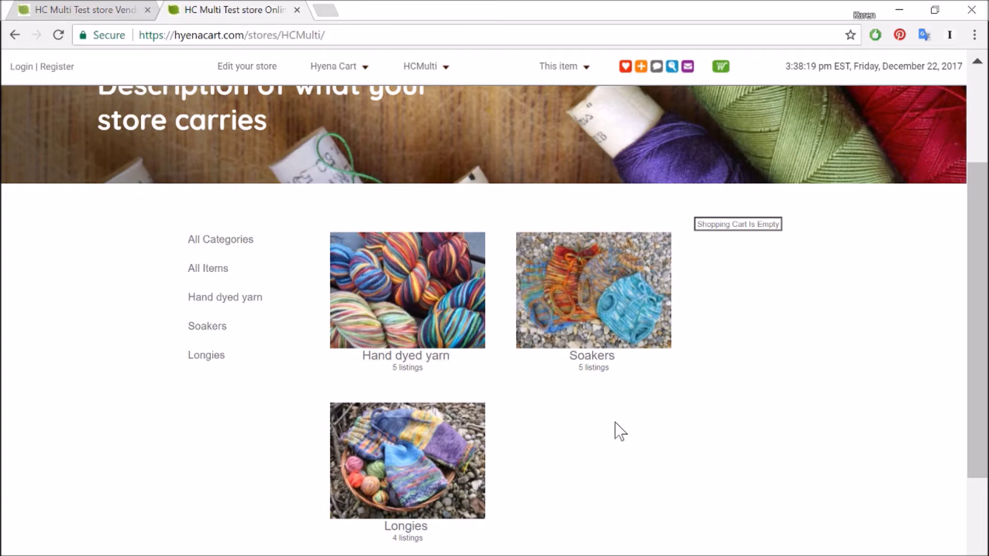
- Check the items in the Longies category from its landing-page image and return to the All Categories page
{"action": "left_click", "coordinate": [447, 478]}
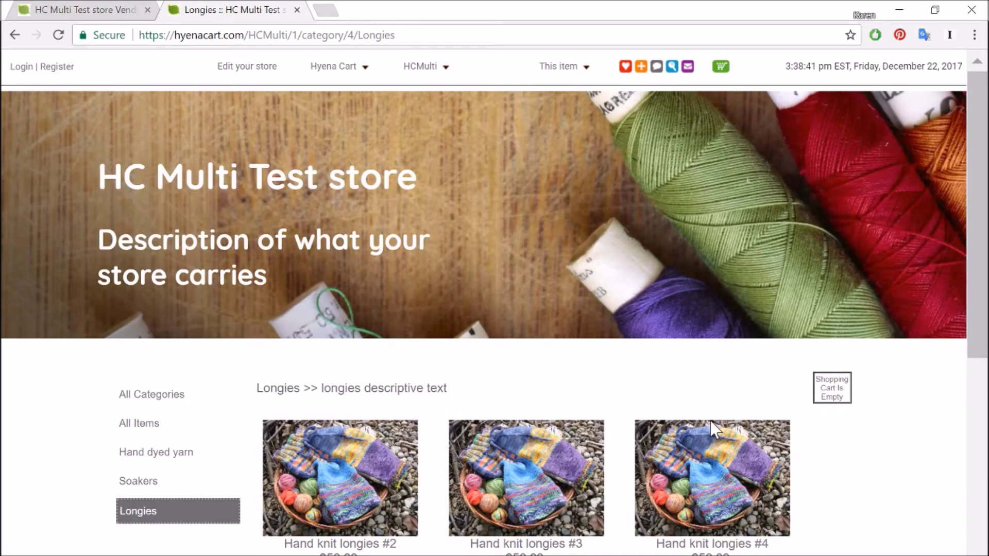
{"action": "scroll", "coordinate": [655, 466], "scroll_direction": "down", "scroll_amount": 2}
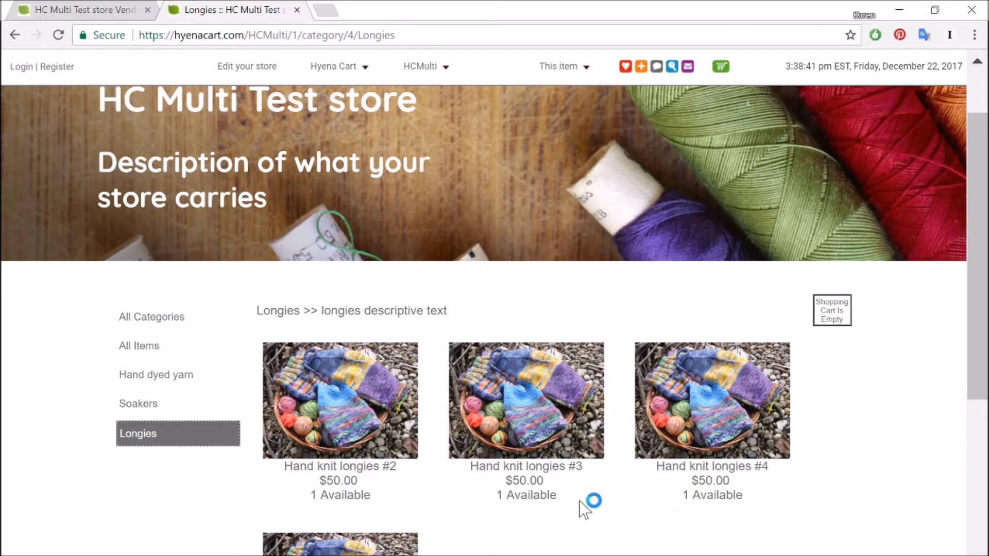
{"action": "left_click", "coordinate": [199, 312]}
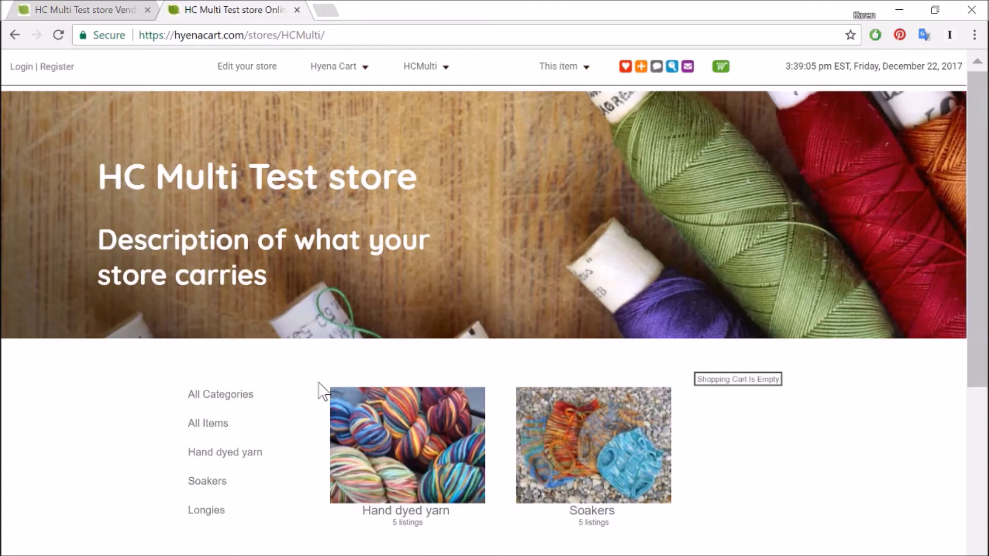
{"action": "scroll", "coordinate": [569, 452], "scroll_direction": "down", "scroll_amount": 3}
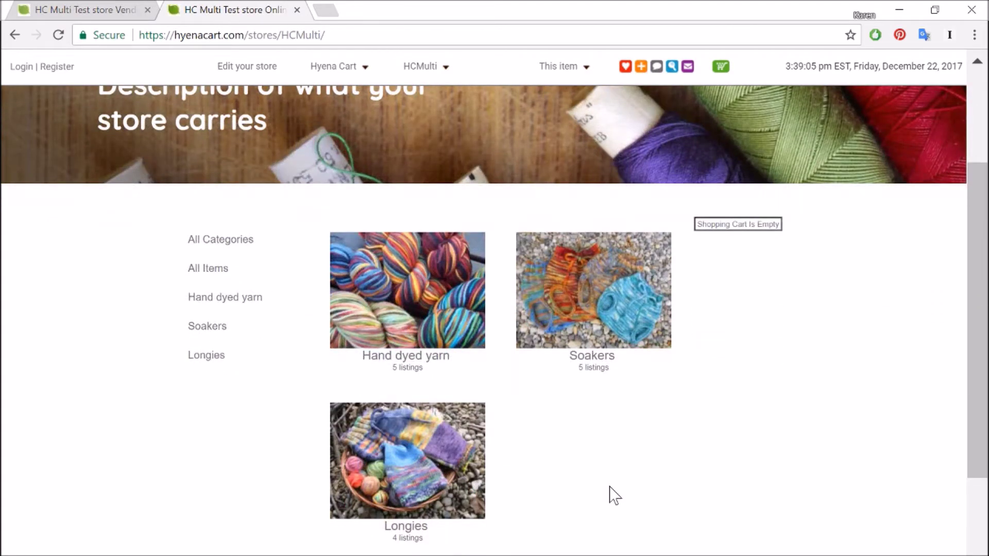